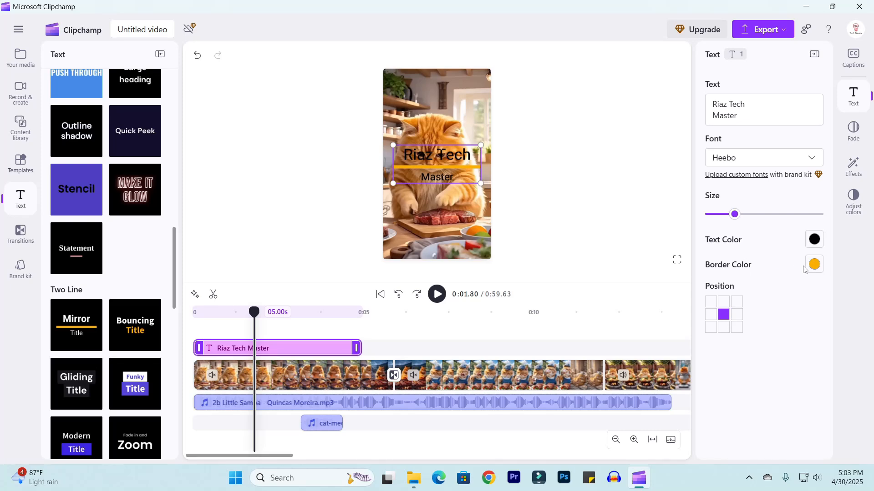
{"action": "left_click", "coordinate": [814, 265]}
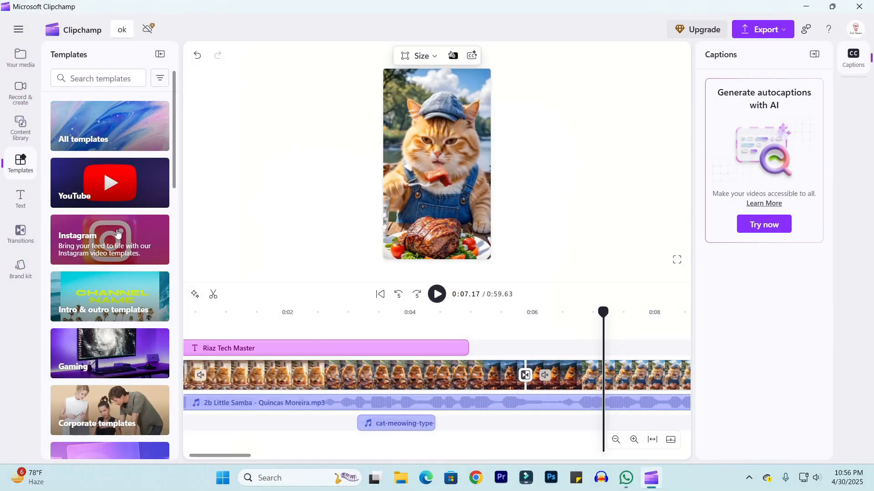
{"action": "left_click", "coordinate": [117, 233]}
{"action": "scroll", "coordinate": [91, 281], "scroll_direction": "down", "scroll_amount": 5}
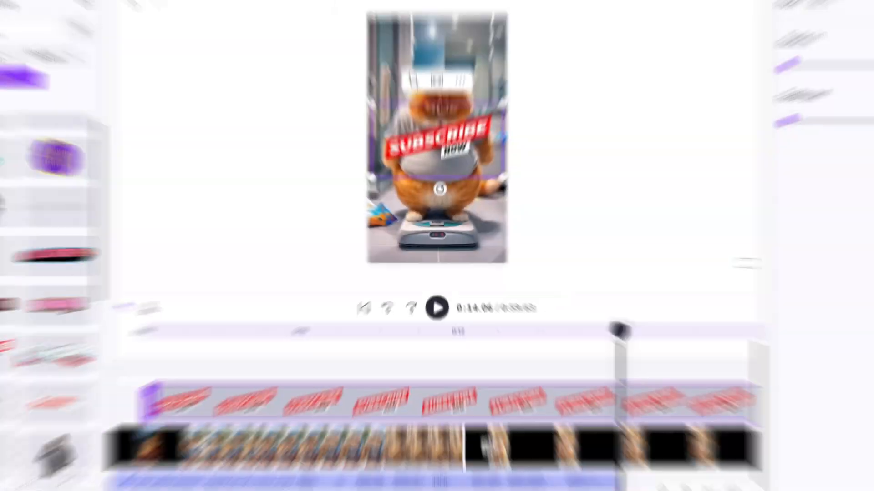
{"action": "left_click_drag", "start_coordinate": [231, 335], "coordinate": [220, 338]}
{"action": "key", "text": "space"}
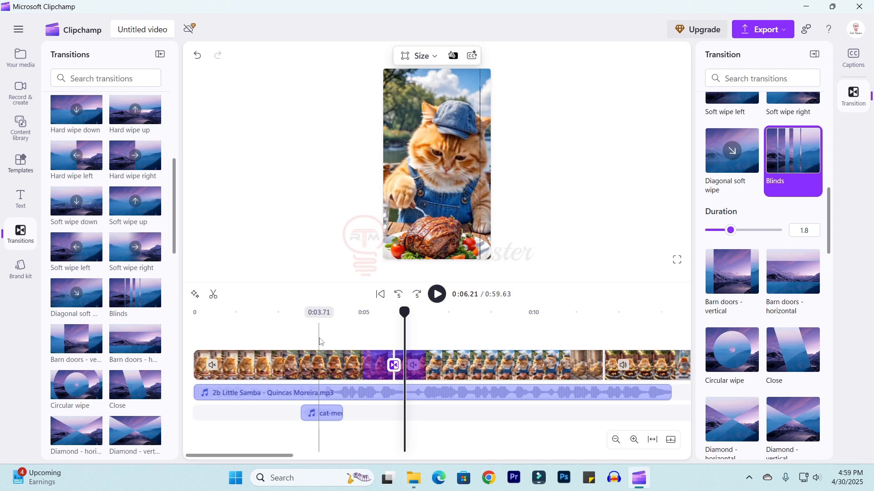
Add the Mirror two-line title at the start of the timeline.
{"action": "left_click_drag", "start_coordinate": [404, 312], "coordinate": [200, 333]}
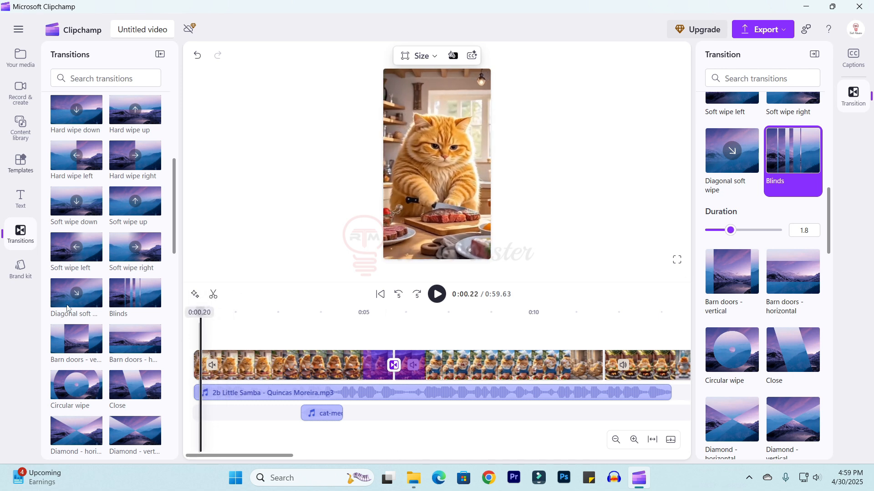
{"action": "left_click", "coordinate": [21, 200]}
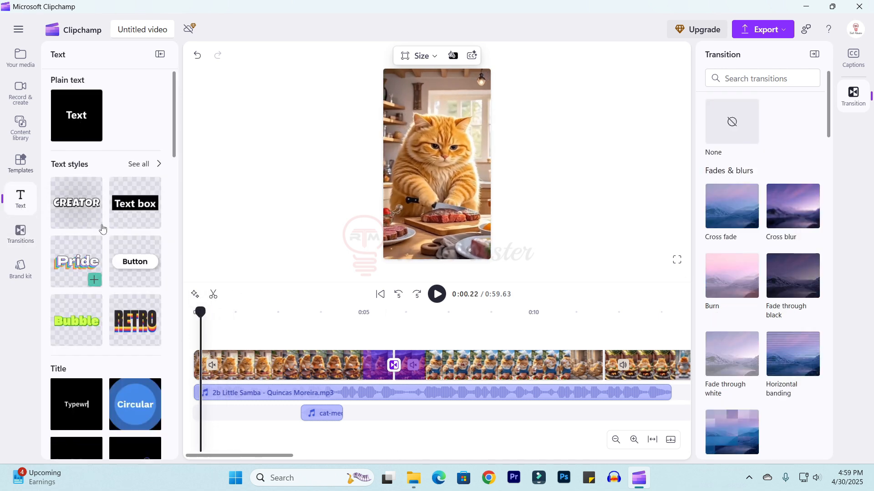
{"action": "mouse_move", "coordinate": [144, 208]}
{"action": "scroll", "coordinate": [143, 208], "scroll_direction": "down", "scroll_amount": 2}
{"action": "mouse_move", "coordinate": [67, 212]}
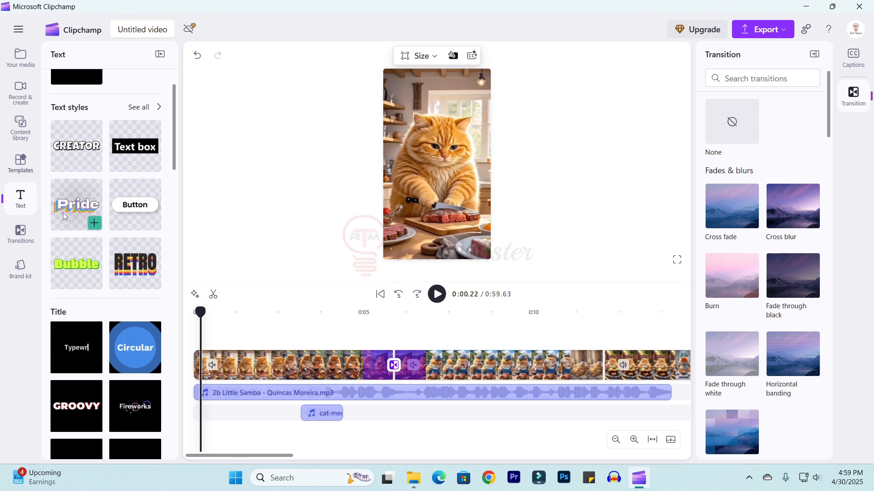
{"action": "scroll", "coordinate": [67, 213], "scroll_direction": "down", "scroll_amount": 1}
{"action": "scroll", "coordinate": [67, 213], "scroll_direction": "down", "scroll_amount": 5}
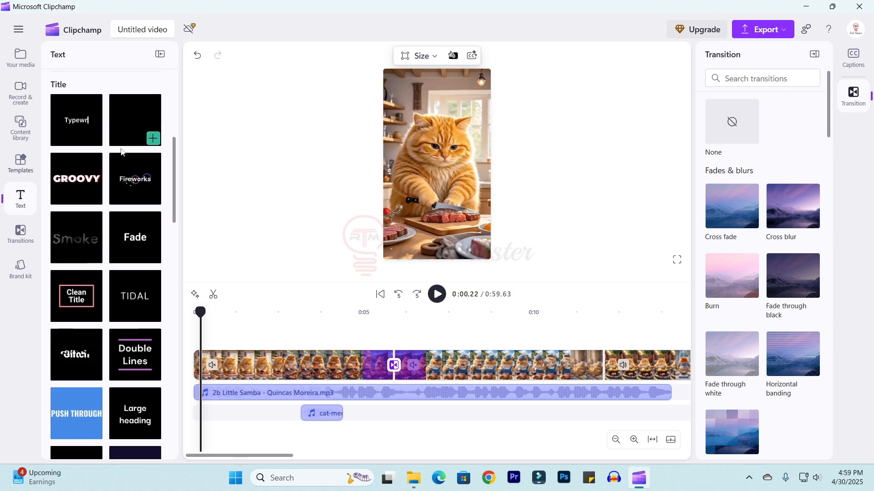
{"action": "scroll", "coordinate": [130, 215], "scroll_direction": "down", "scroll_amount": 5}
{"action": "mouse_move", "coordinate": [76, 313]}
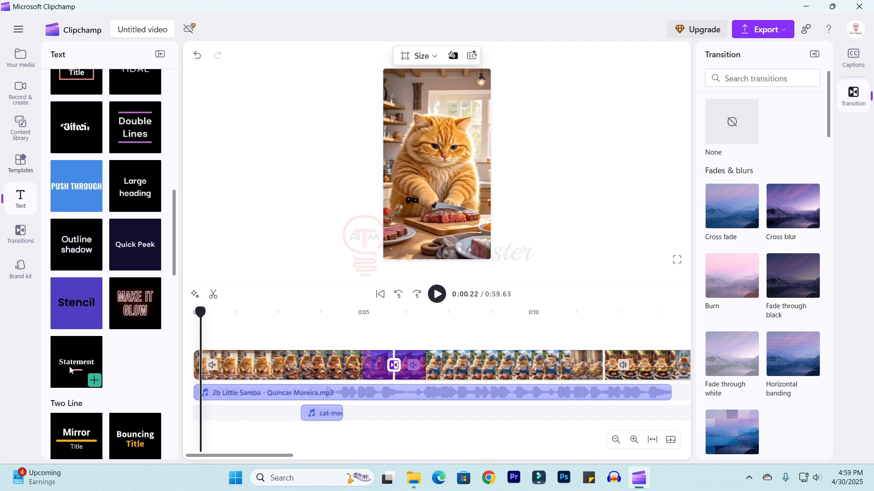
{"action": "scroll", "coordinate": [84, 379], "scroll_direction": "down", "scroll_amount": 3}
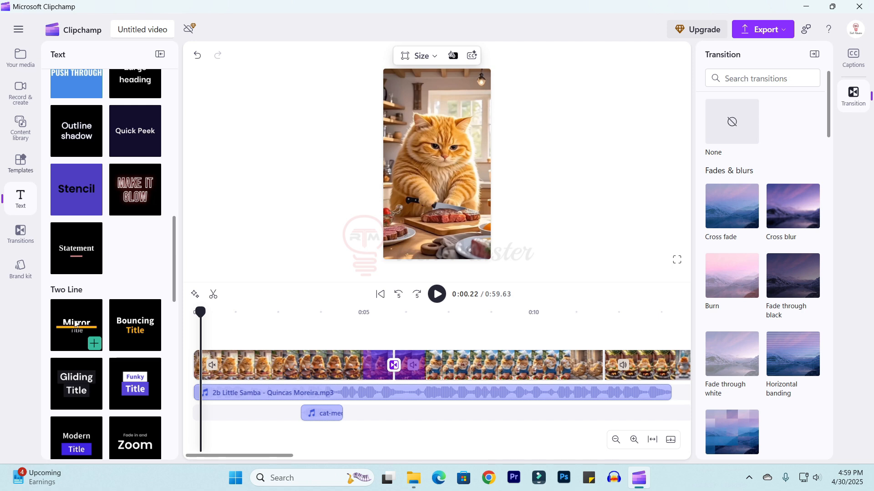
{"action": "left_click_drag", "start_coordinate": [76, 323], "coordinate": [219, 335]}
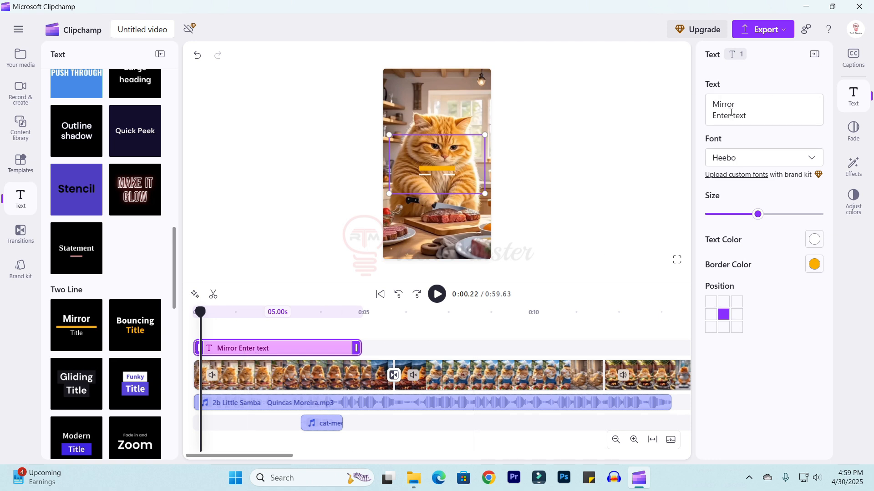
Replace the title text with "Riaz Tech" and "Master" on two lines, and try picking the Prata font.
{"action": "left_click_drag", "start_coordinate": [748, 116], "coordinate": [780, 117]}
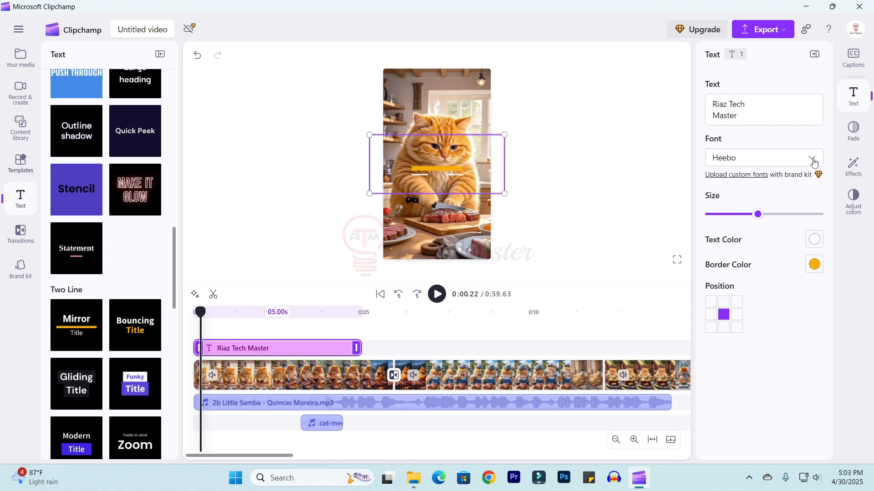
{"action": "left_click", "coordinate": [813, 159]}
{"action": "scroll", "coordinate": [772, 262], "scroll_direction": "down", "scroll_amount": 10}
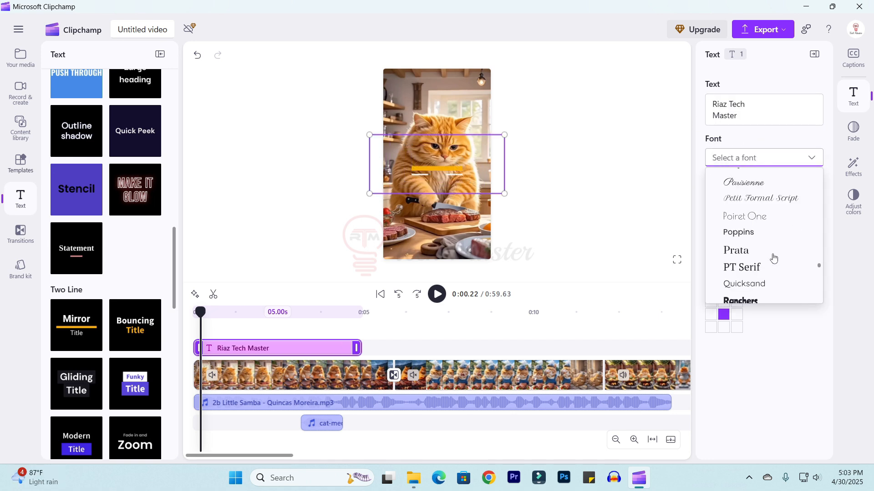
{"action": "left_click", "coordinate": [773, 255]}
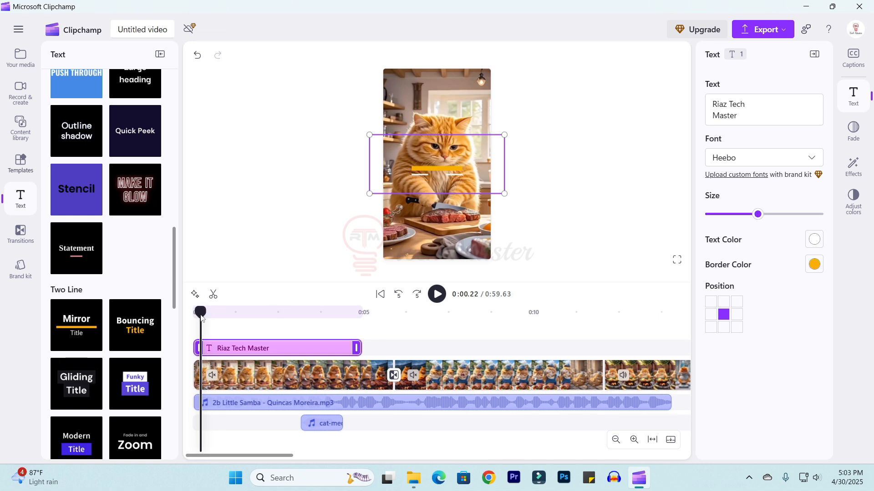
Reduce the title's font size.
{"action": "left_click_drag", "start_coordinate": [202, 314], "coordinate": [255, 314]}
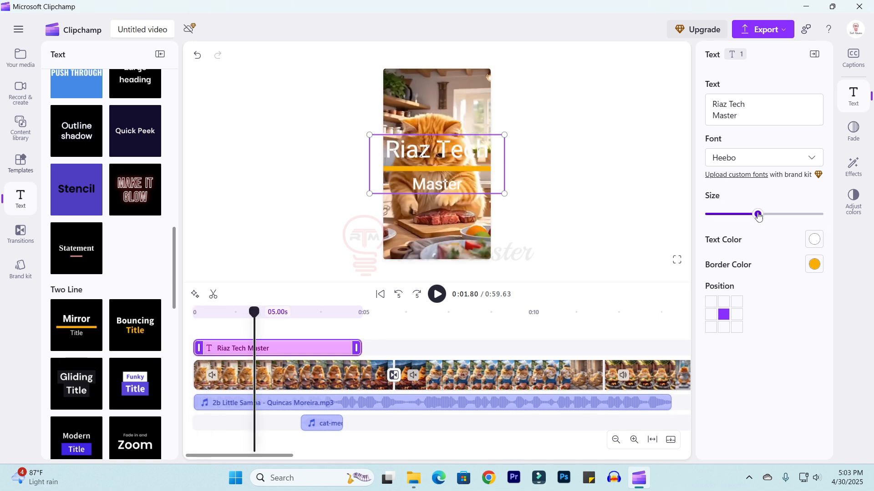
{"action": "left_click_drag", "start_coordinate": [759, 216], "coordinate": [734, 214]}
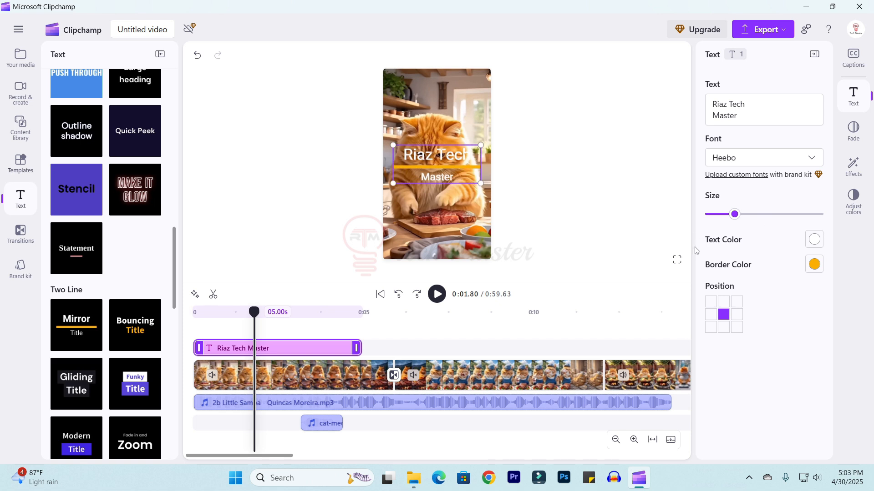
Set the title's text color to black (#000000) and its border color to cyan.
{"action": "left_click", "coordinate": [814, 240]}
{"action": "left_click", "coordinate": [749, 189]}
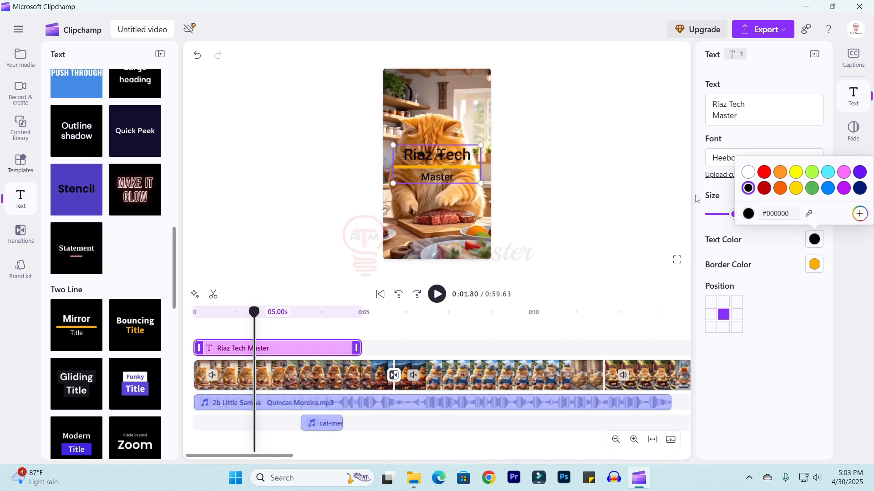
{"action": "left_click", "coordinate": [807, 404]}
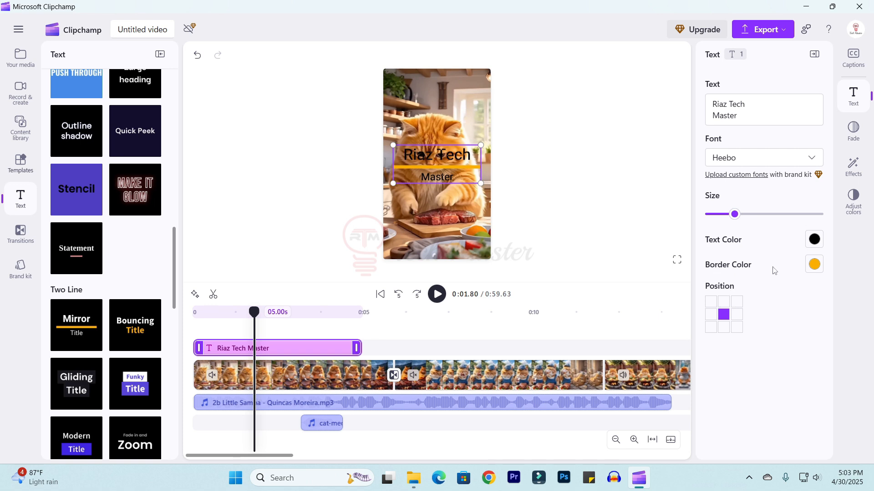
{"action": "left_click", "coordinate": [812, 267]}
Try the title's position presets, ending back at the center.
{"action": "left_click", "coordinate": [724, 303]}
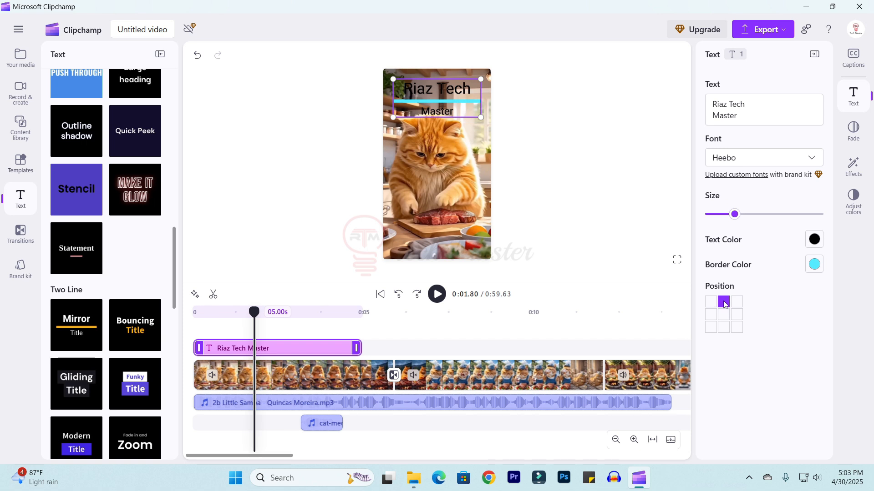
{"action": "left_click", "coordinate": [724, 327]}
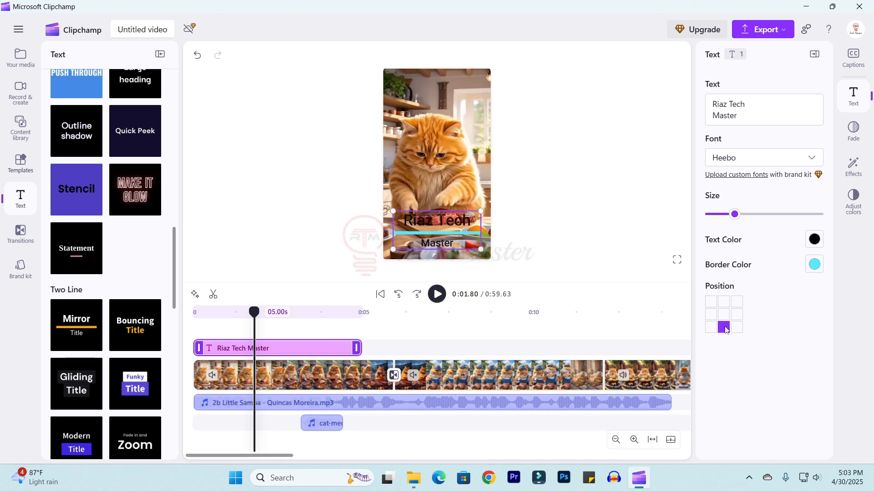
{"action": "left_click", "coordinate": [712, 315]}
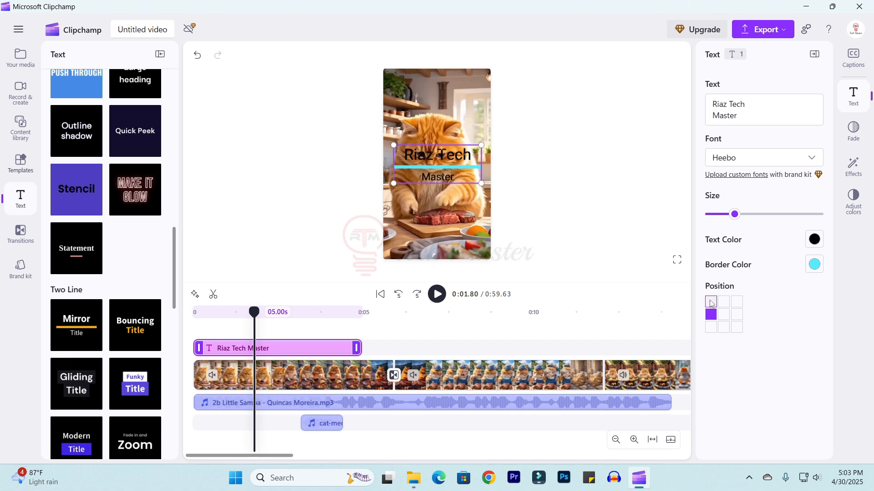
{"action": "left_click", "coordinate": [711, 302]}
{"action": "left_click", "coordinate": [728, 314]}
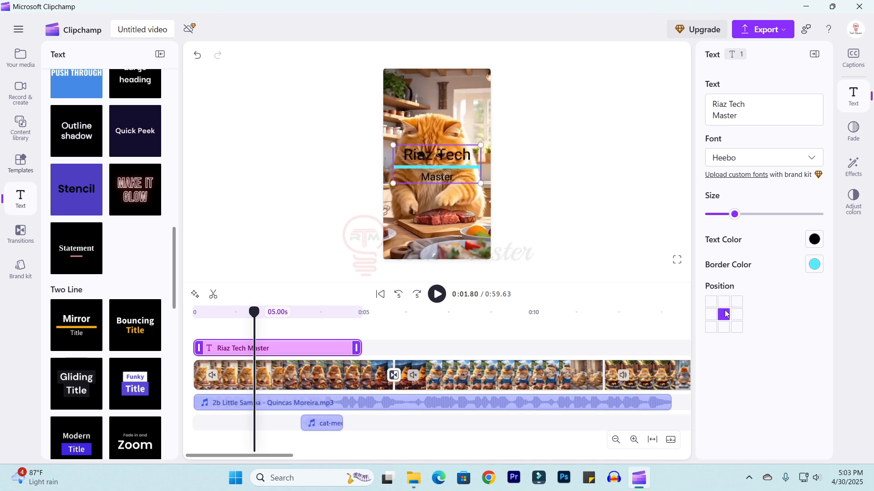
{"action": "left_click", "coordinate": [724, 303]}
{"action": "left_click", "coordinate": [725, 318]}
{"action": "left_click", "coordinate": [265, 168]}
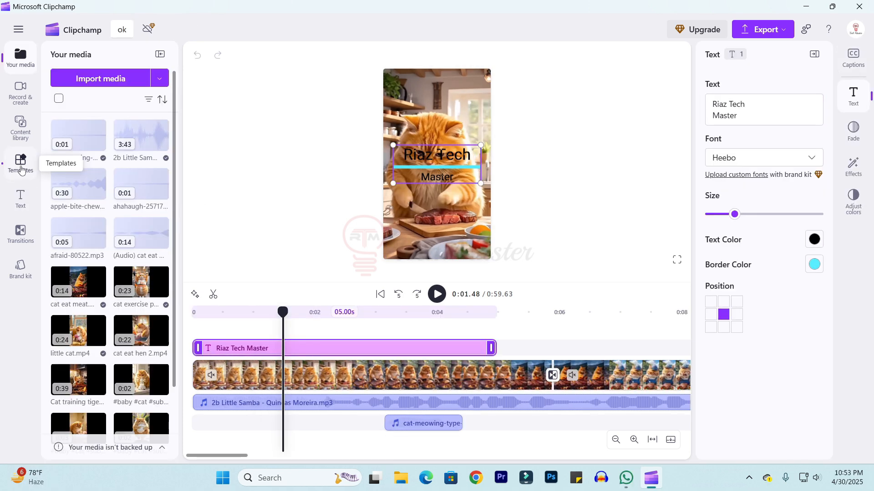
Browse the YouTube video templates.
{"action": "left_click", "coordinate": [20, 165]}
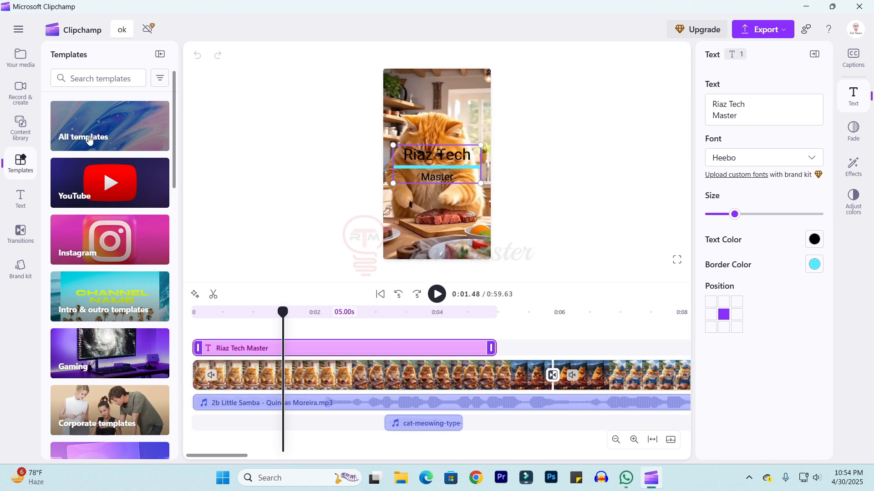
{"action": "left_click", "coordinate": [60, 188]}
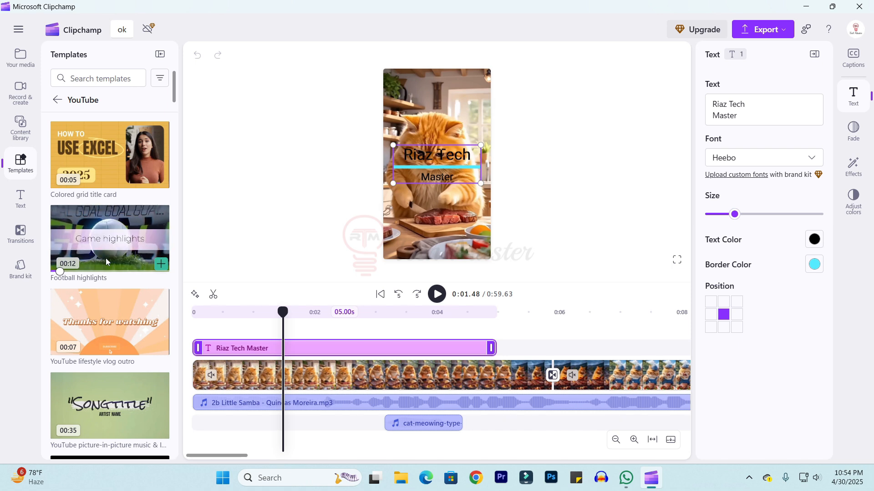
{"action": "scroll", "coordinate": [106, 258], "scroll_direction": "down", "scroll_amount": 5}
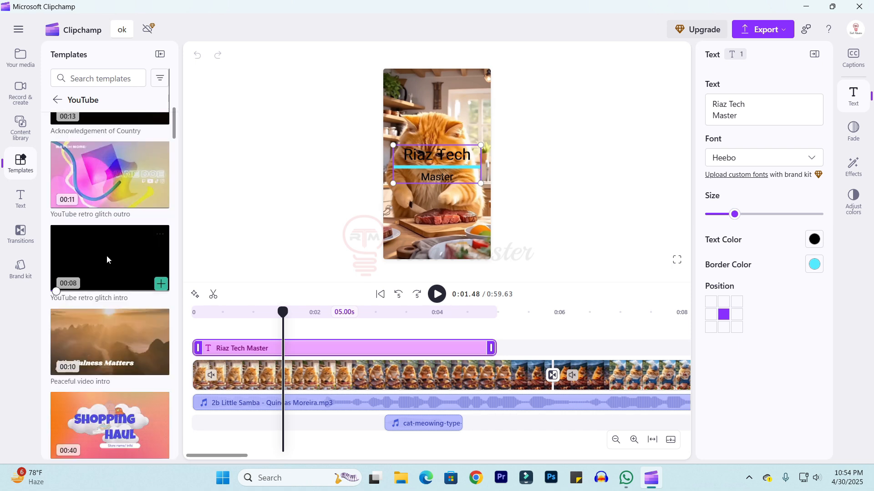
{"action": "scroll", "coordinate": [111, 326], "scroll_direction": "down", "scroll_amount": 1}
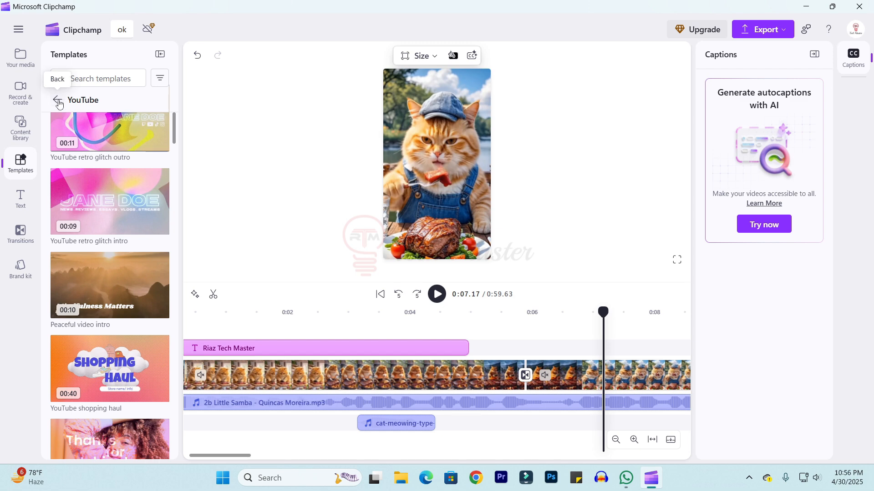
{"action": "left_click", "coordinate": [58, 100]}
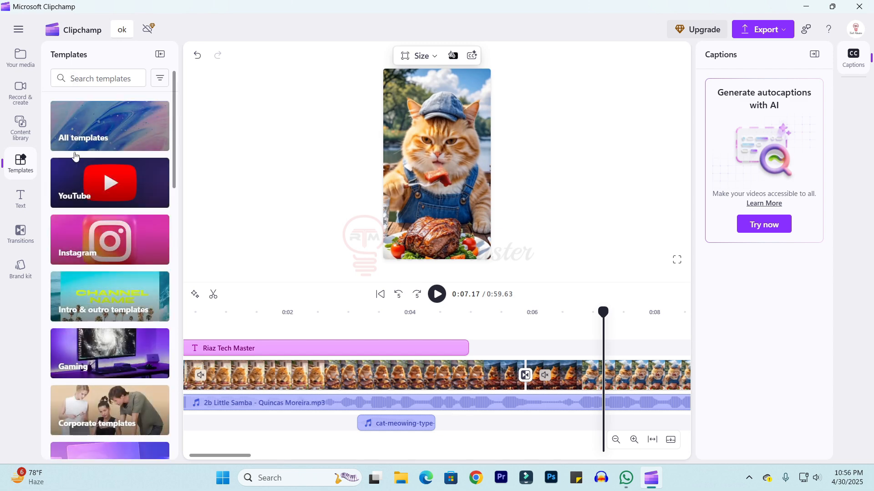
Browse the Instagram templates and preview the Eid Mubarak template.
{"action": "left_click", "coordinate": [118, 234]}
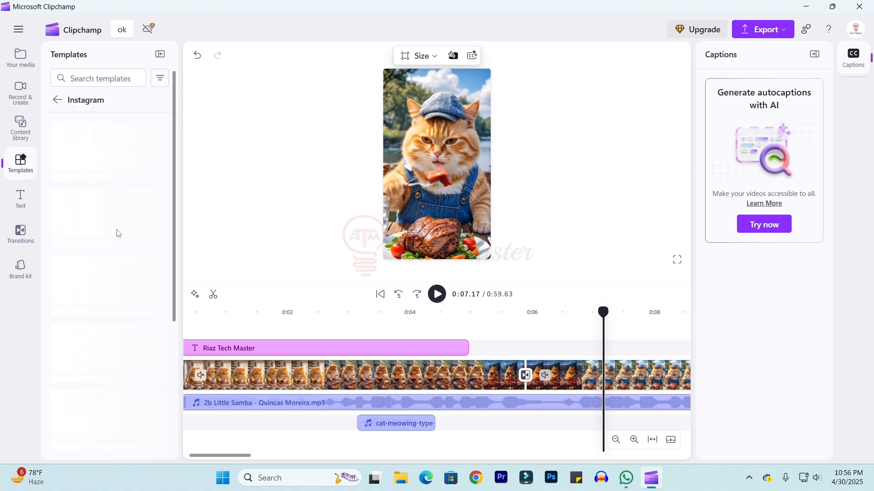
{"action": "scroll", "coordinate": [90, 281], "scroll_direction": "down", "scroll_amount": 5}
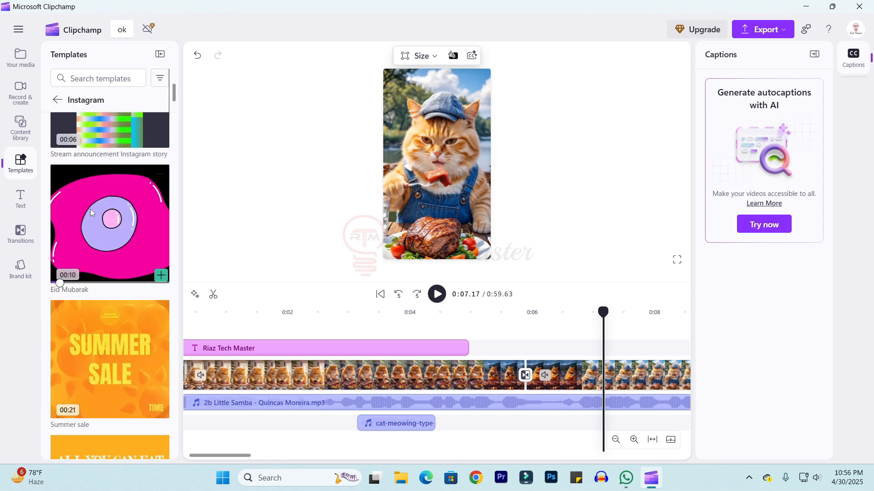
{"action": "scroll", "coordinate": [93, 273], "scroll_direction": "down", "scroll_amount": 3}
{"action": "scroll", "coordinate": [97, 243], "scroll_direction": "down", "scroll_amount": 3}
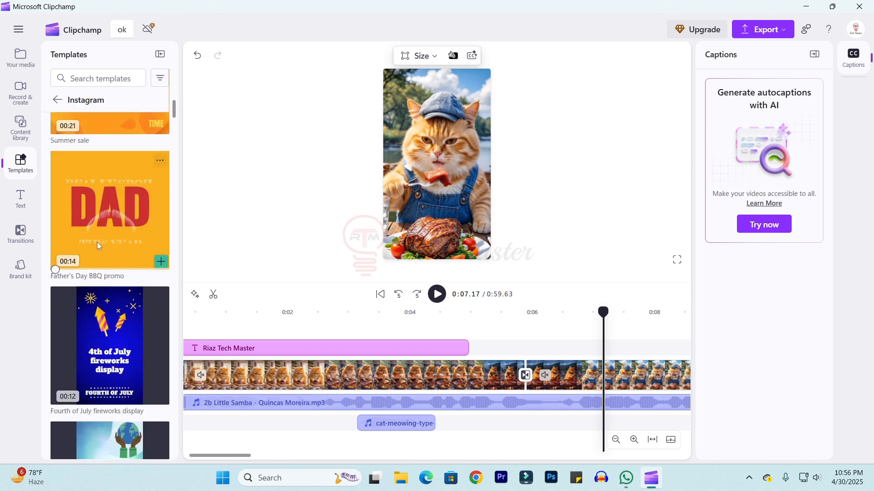
{"action": "scroll", "coordinate": [97, 242], "scroll_direction": "up", "scroll_amount": 8}
{"action": "mouse_move", "coordinate": [140, 347]}
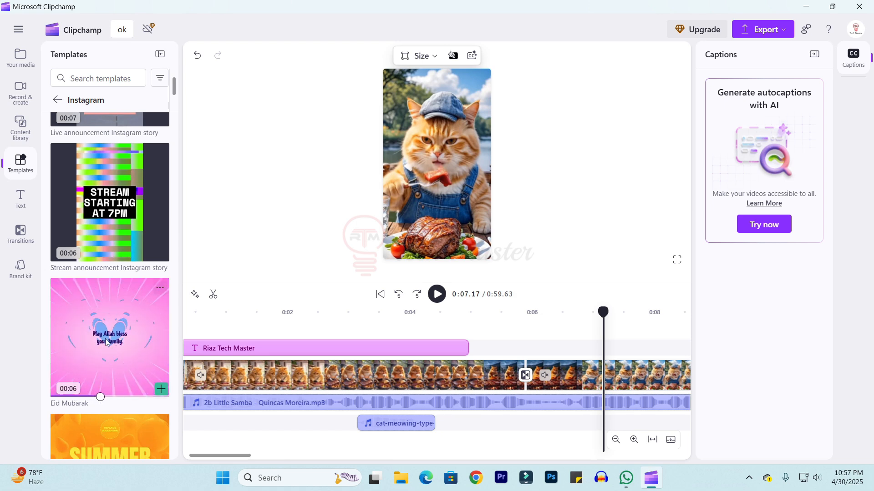
{"action": "left_click", "coordinate": [105, 341]}
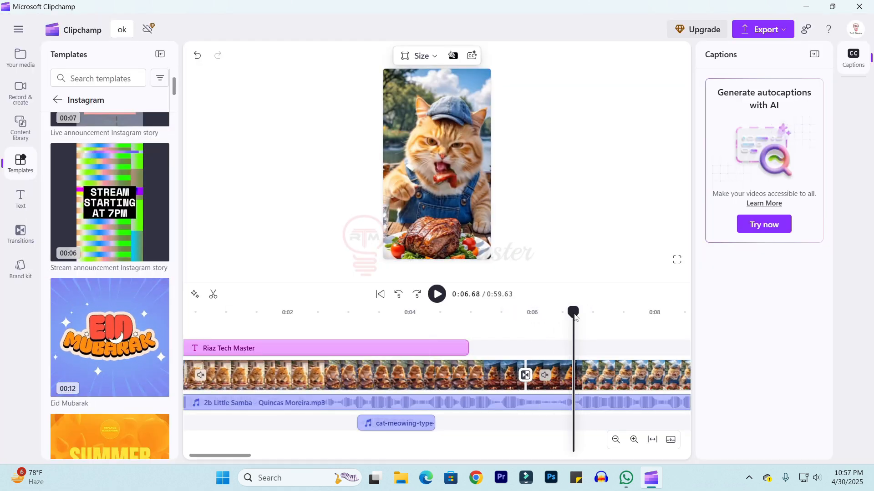
Add the Eid Mubarak Instagram template to the project despite the fit notice.
{"action": "left_click_drag", "start_coordinate": [575, 314], "coordinate": [590, 327]}
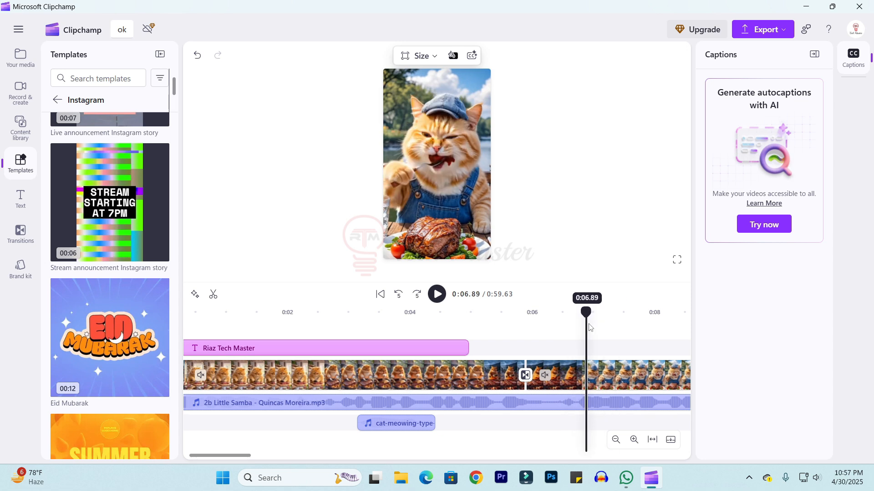
{"action": "mouse_move", "coordinate": [162, 391]}
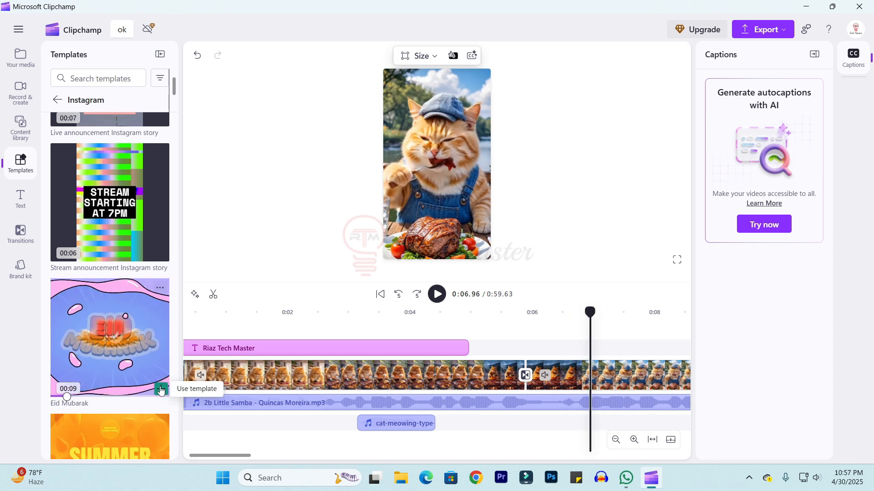
{"action": "left_click", "coordinate": [161, 390]}
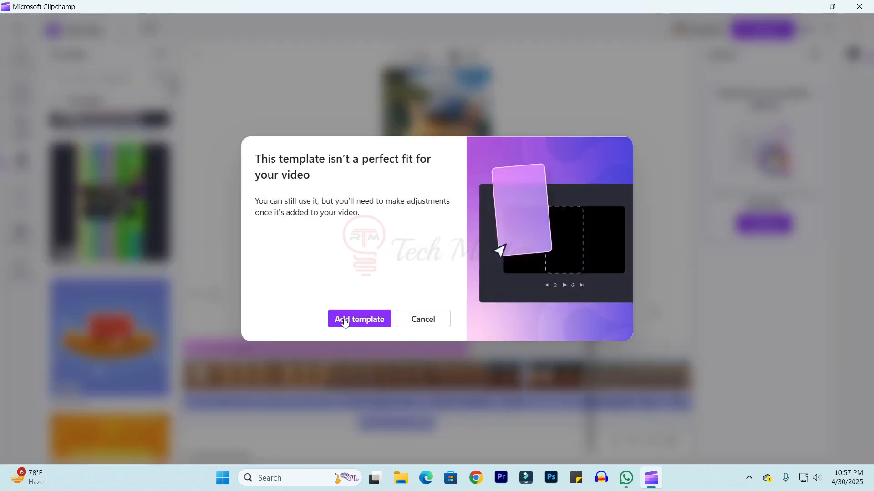
{"action": "left_click", "coordinate": [371, 321]}
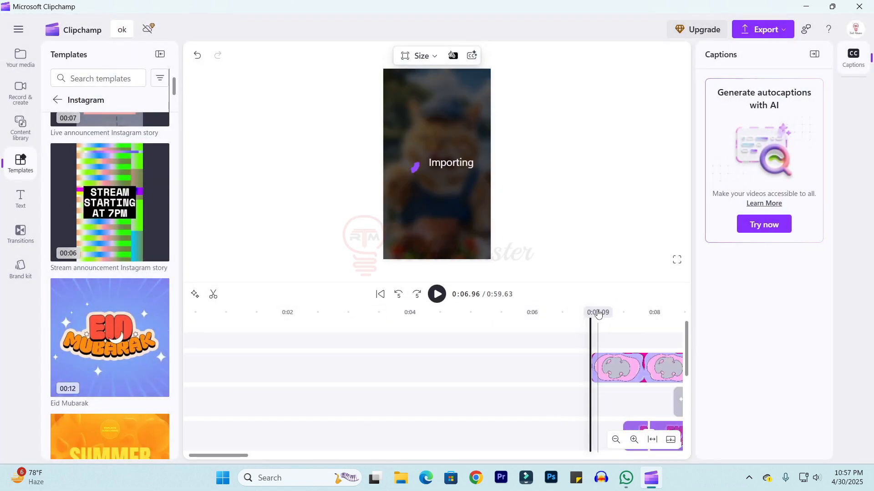
Play back the timeline to preview the added Eid Mubarak template over the video.
{"action": "left_click", "coordinate": [599, 370]}
{"action": "scroll", "coordinate": [600, 372], "scroll_direction": "down", "scroll_amount": 5}
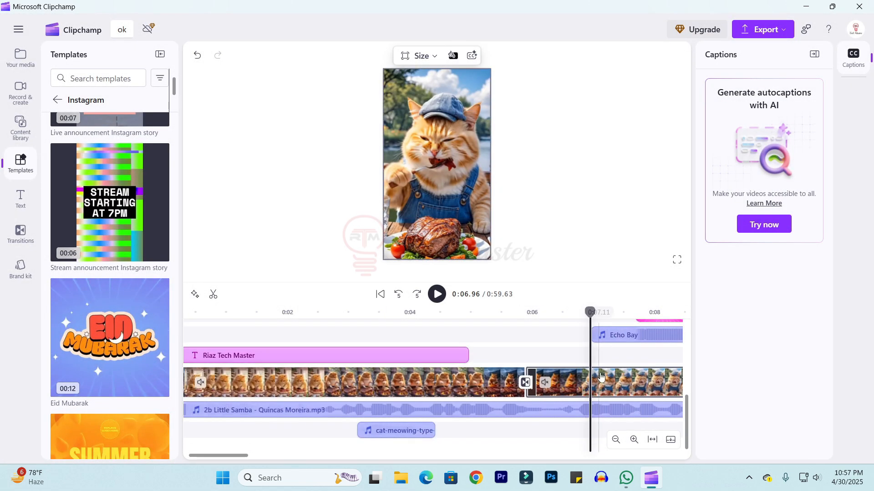
{"action": "scroll", "coordinate": [601, 375], "scroll_direction": "up", "scroll_amount": 5}
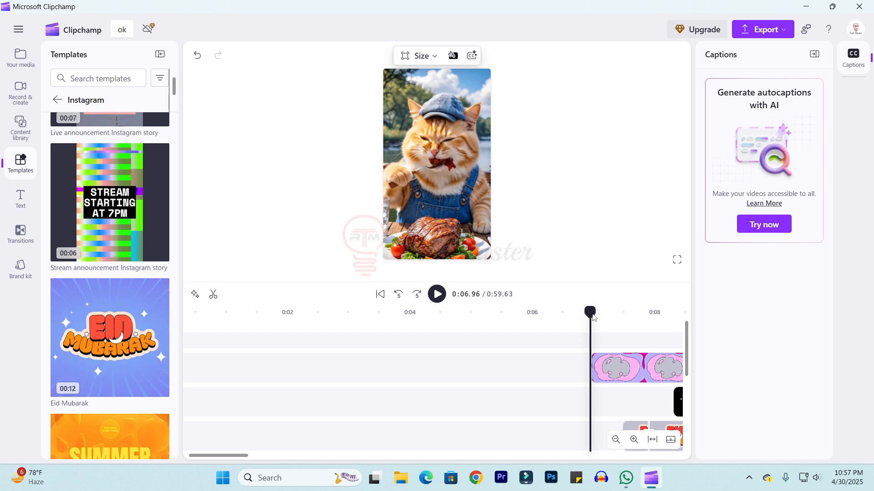
{"action": "mouse_move", "coordinate": [589, 312]}
{"action": "left_mouse_down"}
{"action": "mouse_move", "coordinate": [630, 312]}
{"action": "mouse_move", "coordinate": [593, 313]}
{"action": "left_mouse_up"}
{"action": "left_click", "coordinate": [572, 319]}
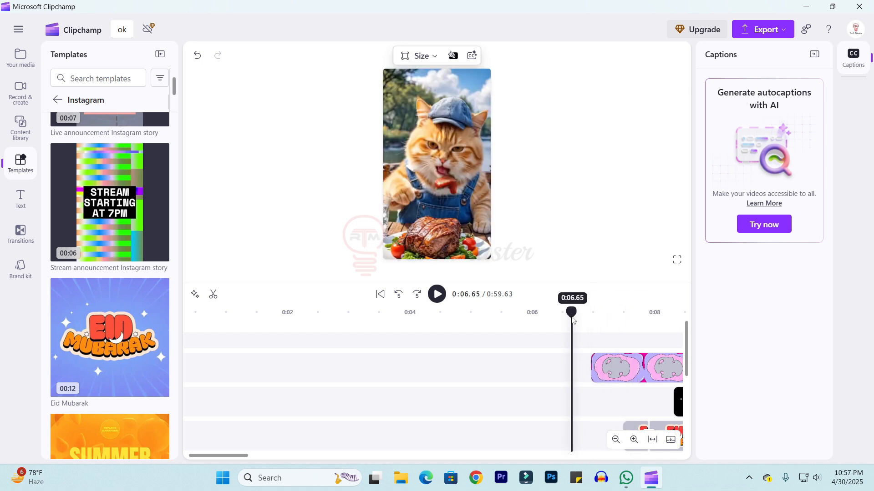
{"action": "key", "text": "space"}
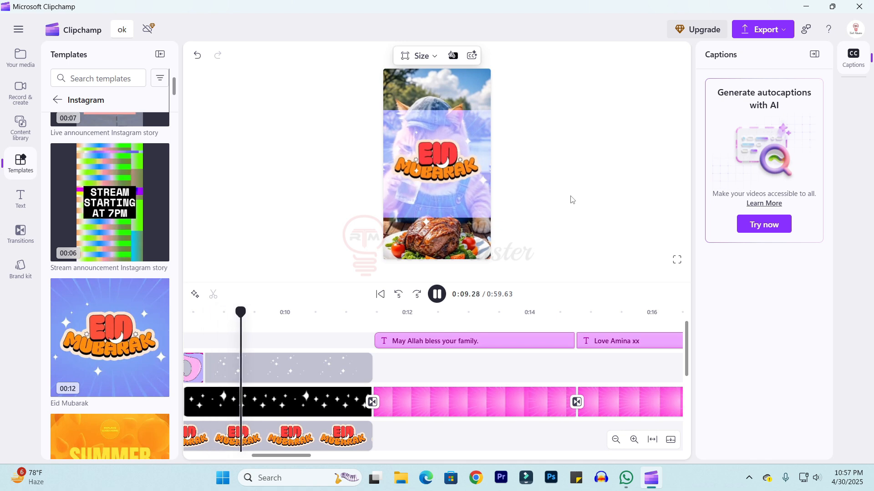
{"action": "key", "text": "space"}
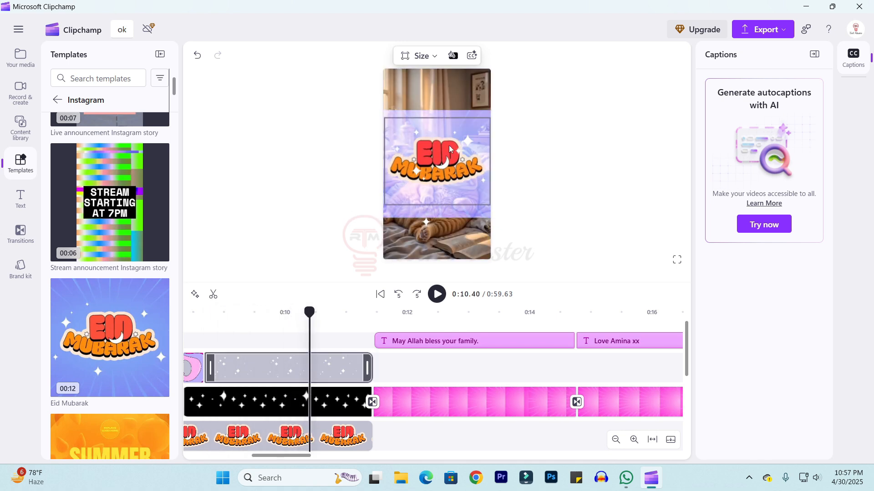
{"action": "left_click", "coordinate": [269, 312]}
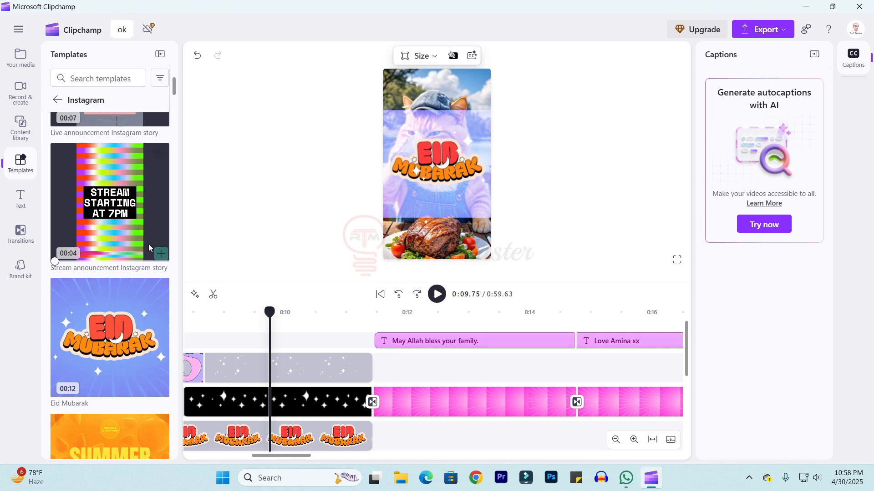
Undo the Eid Mubarak template addition.
{"action": "scroll", "coordinate": [133, 260], "scroll_direction": "down", "scroll_amount": 10}
{"action": "scroll", "coordinate": [132, 261], "scroll_direction": "down", "scroll_amount": 12}
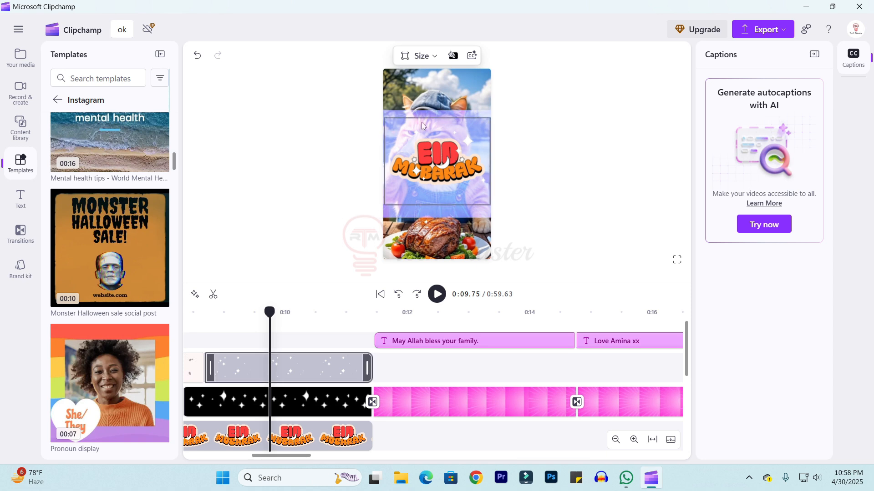
{"action": "left_click", "coordinate": [338, 138]}
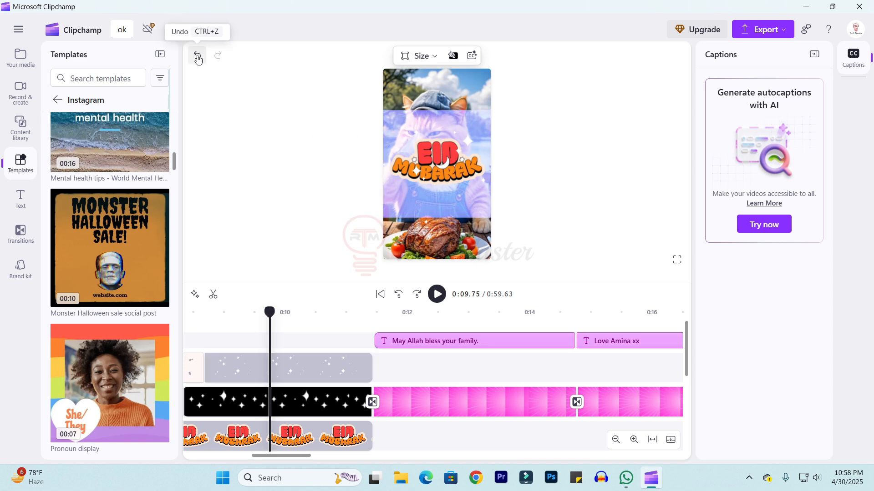
{"action": "left_click", "coordinate": [197, 56]}
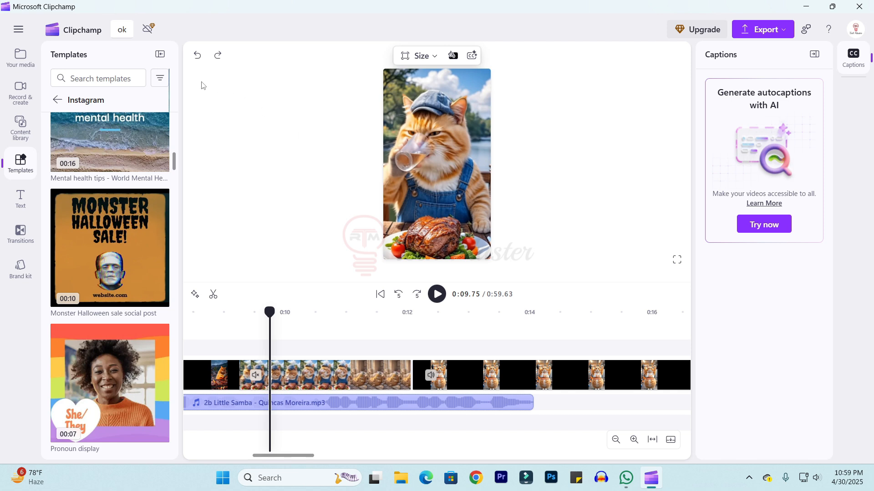
Add a basic square shape from the content library's shapes collection to the timeline.
{"action": "left_click", "coordinate": [21, 128]}
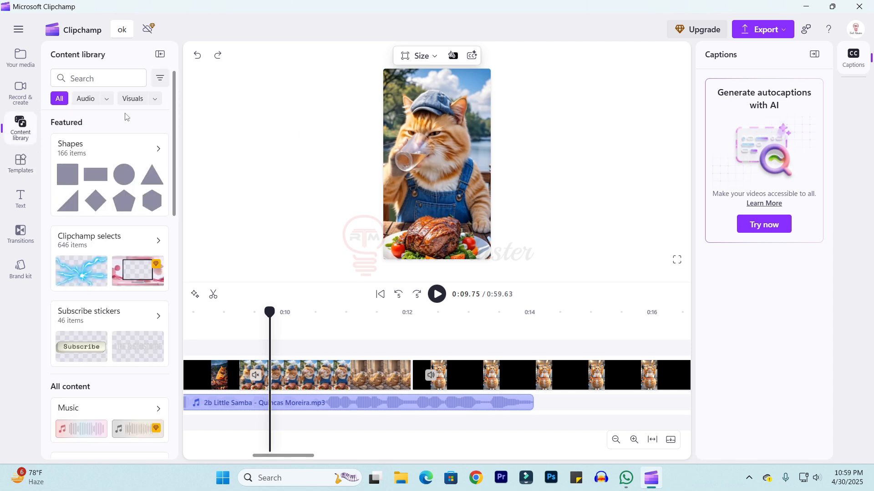
{"action": "left_click", "coordinate": [94, 156]}
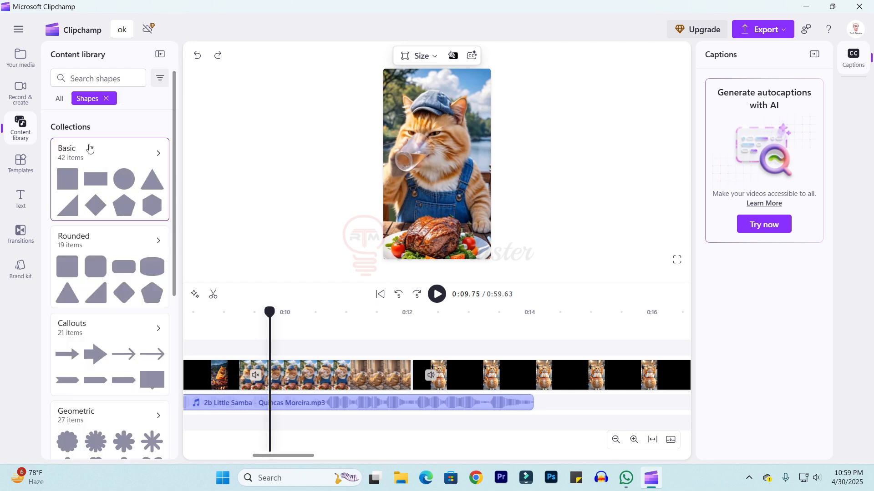
{"action": "scroll", "coordinate": [98, 291], "scroll_direction": "down", "scroll_amount": 6}
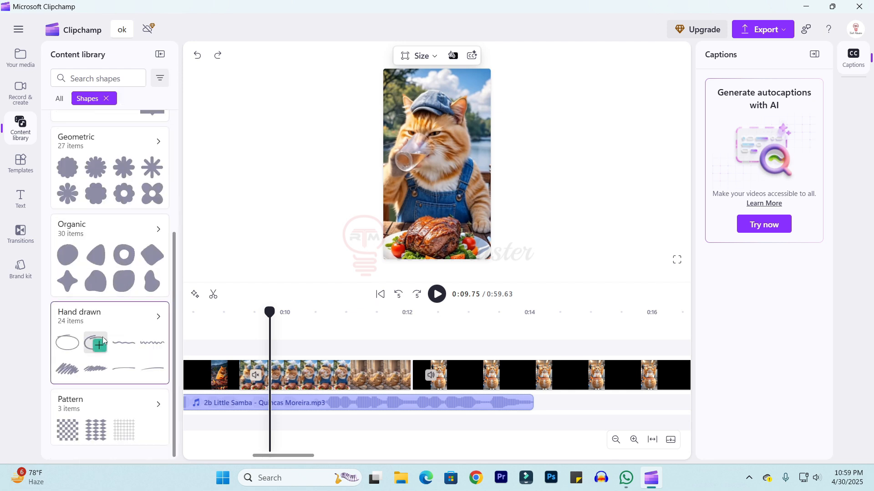
{"action": "scroll", "coordinate": [131, 363], "scroll_direction": "up", "scroll_amount": 6}
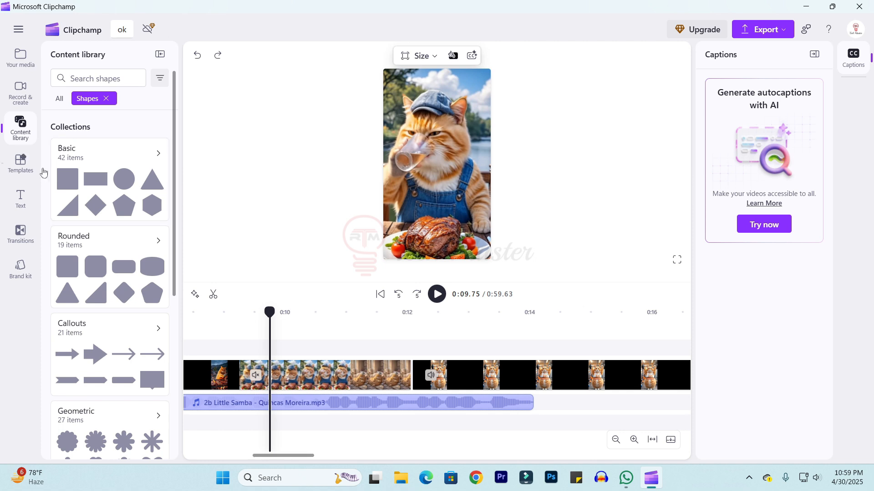
{"action": "mouse_move", "coordinate": [75, 176]}
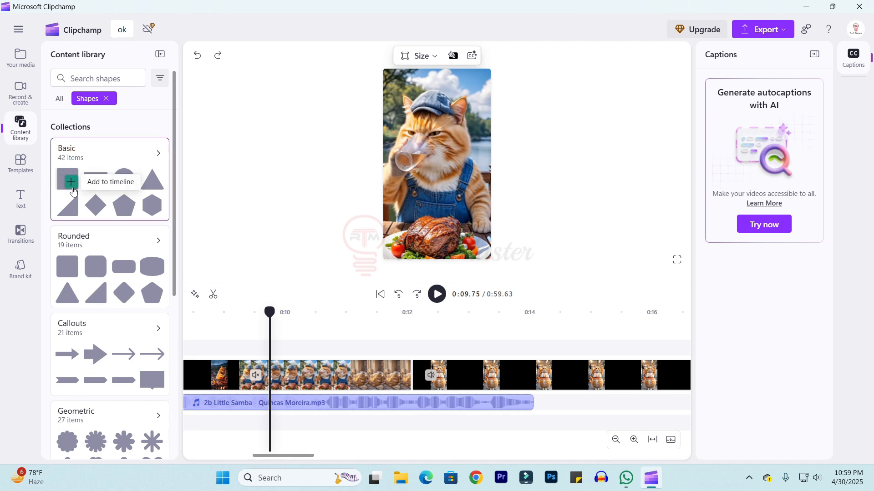
{"action": "left_click", "coordinate": [72, 184]}
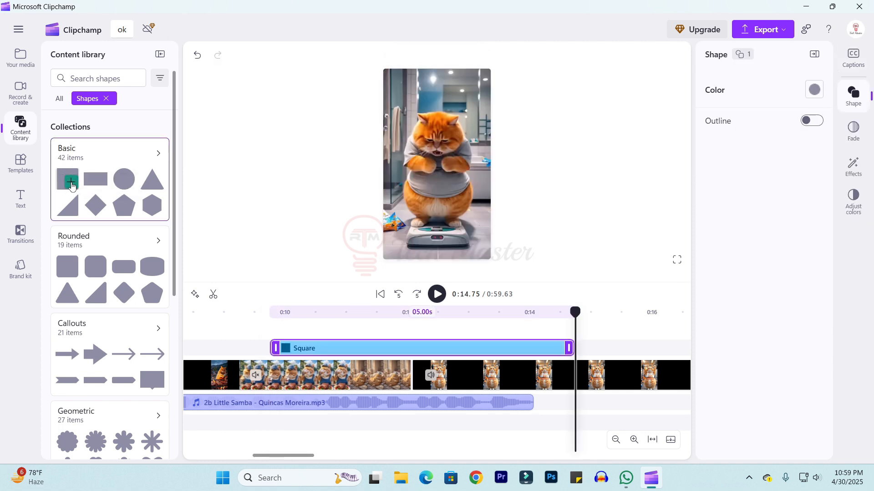
{"action": "left_click_drag", "start_coordinate": [270, 313], "coordinate": [437, 320]}
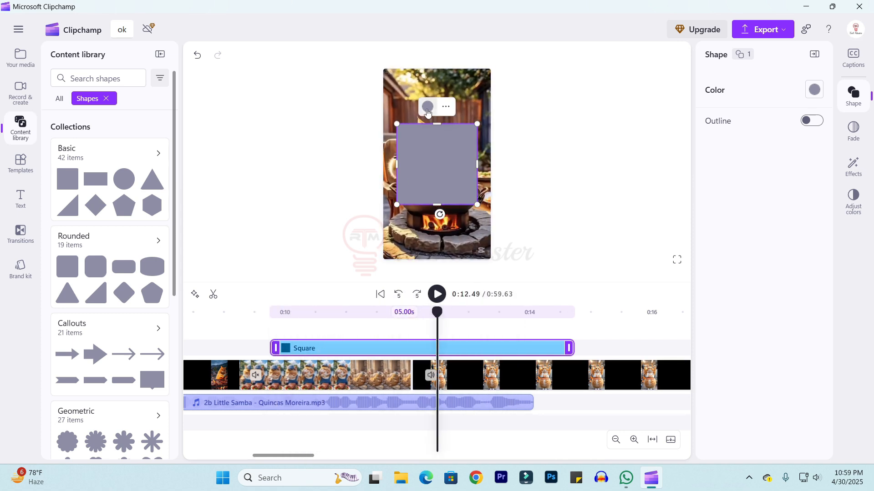
Color the square red (#FE0101) and delete its clip from the timeline.
{"action": "left_click", "coordinate": [428, 109]}
{"action": "left_click", "coordinate": [388, 153]}
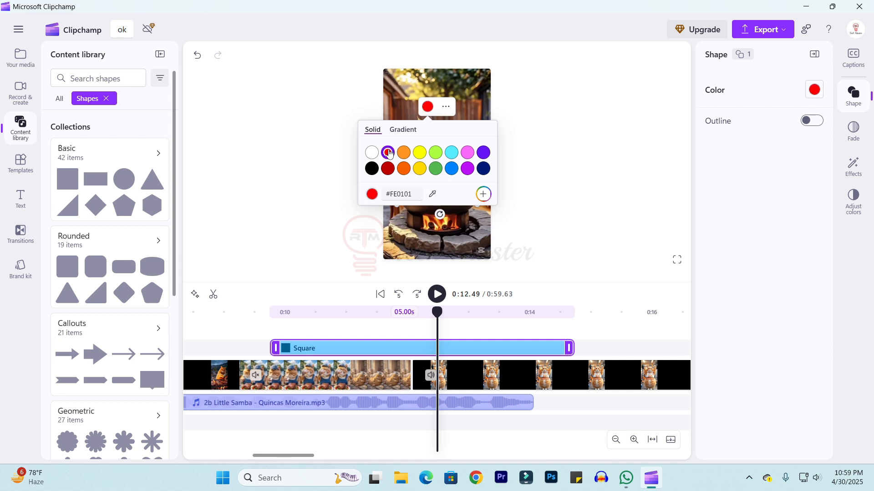
{"action": "left_click", "coordinate": [576, 165]}
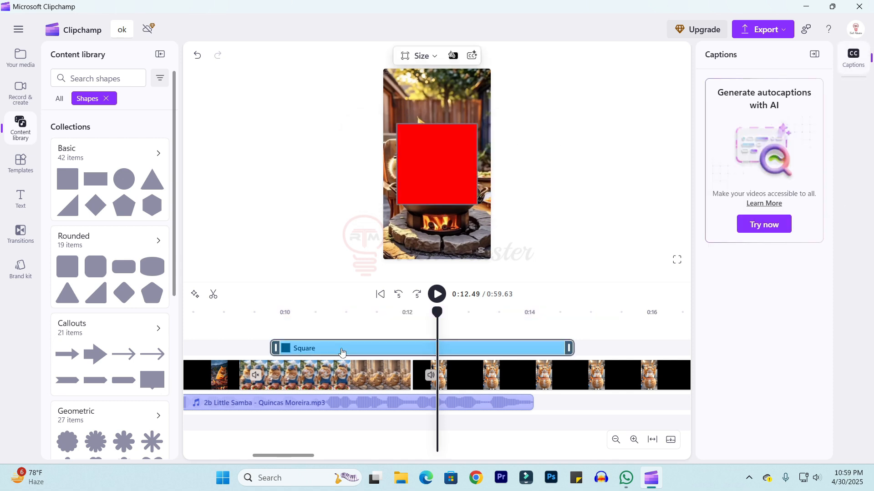
{"action": "left_click", "coordinate": [343, 353]}
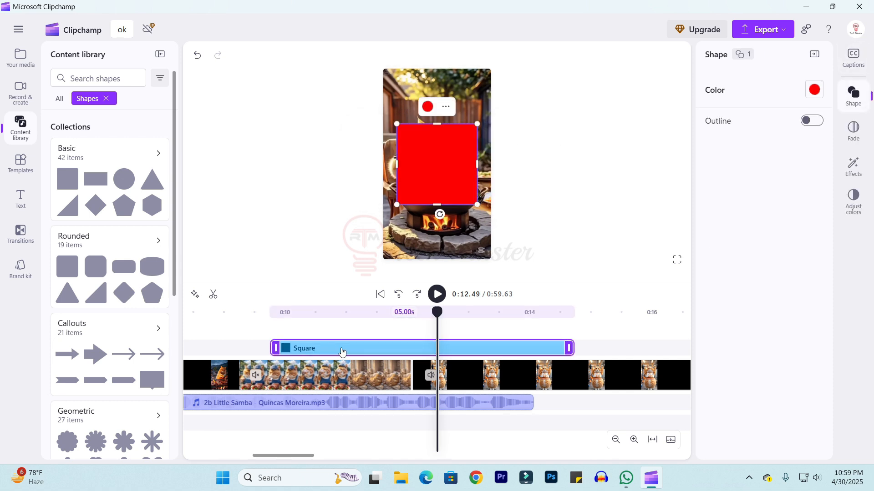
{"action": "key", "text": "Delete"}
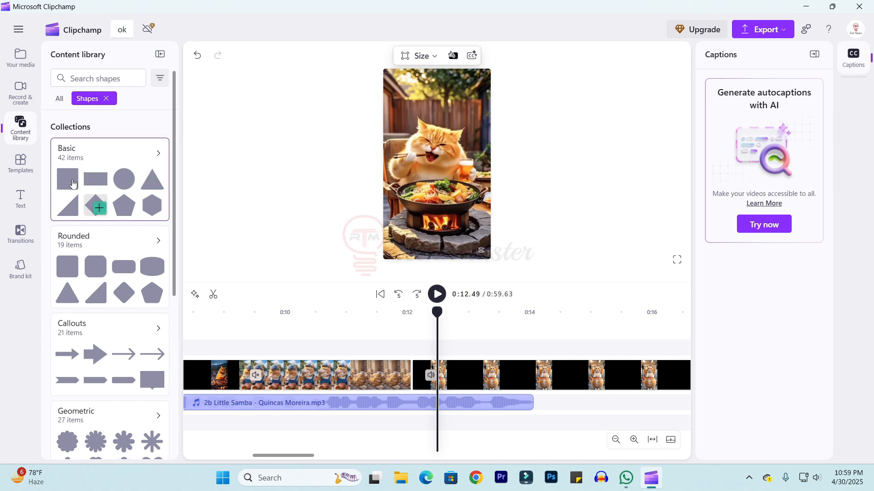
Add a black arrow annotation from the Clipchamp selects collection to the timeline.
{"action": "left_click", "coordinate": [58, 99]}
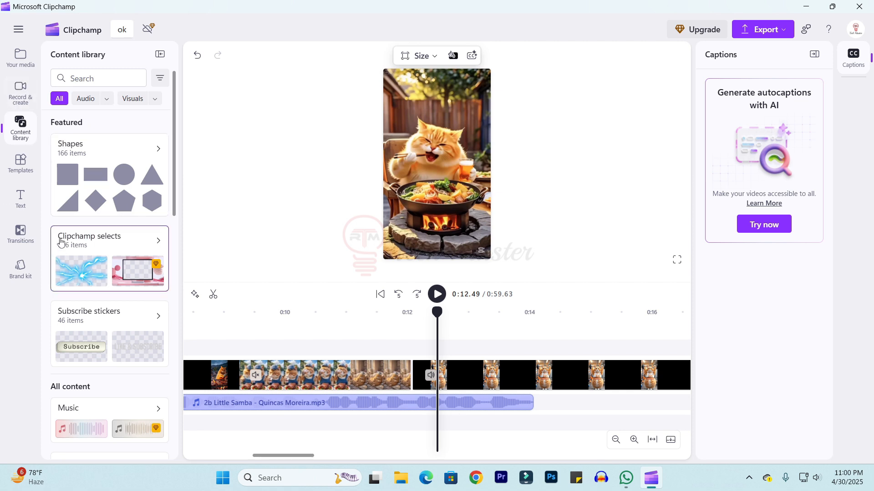
{"action": "left_click", "coordinate": [88, 261]}
{"action": "scroll", "coordinate": [107, 405], "scroll_direction": "down", "scroll_amount": 5}
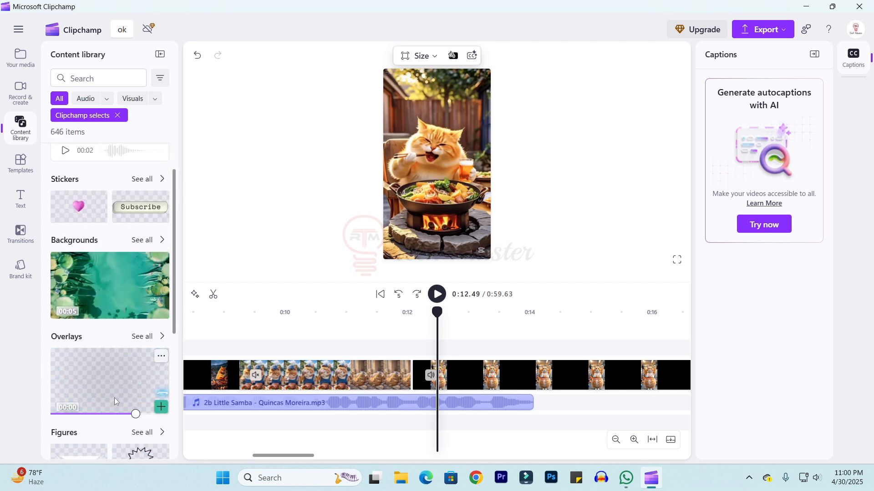
{"action": "scroll", "coordinate": [96, 376], "scroll_direction": "down", "scroll_amount": 1}
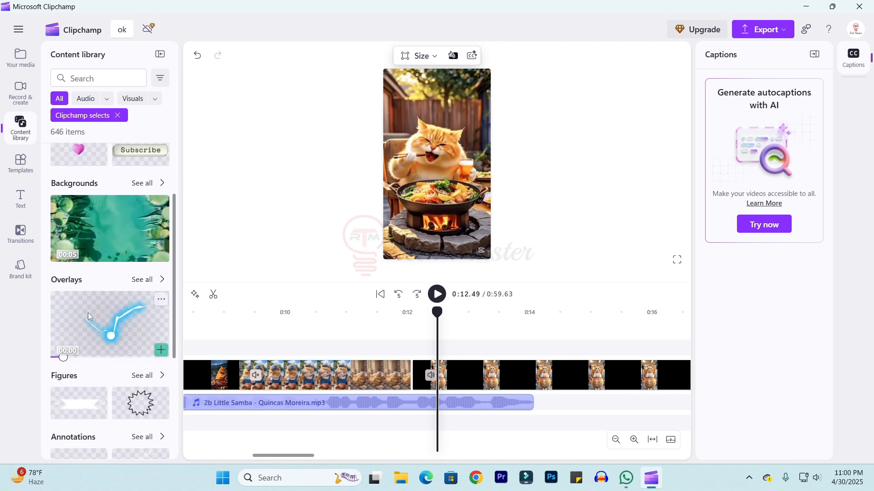
{"action": "scroll", "coordinate": [77, 303], "scroll_direction": "down", "scroll_amount": 3}
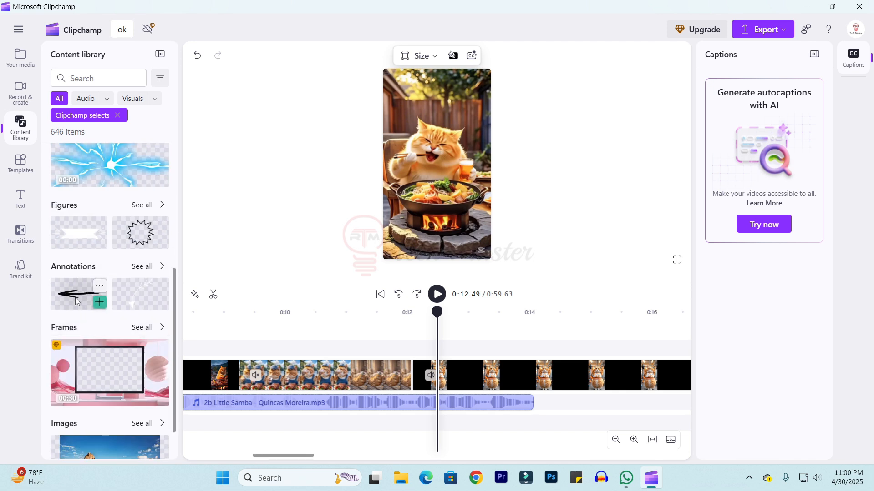
{"action": "left_click", "coordinate": [100, 302]}
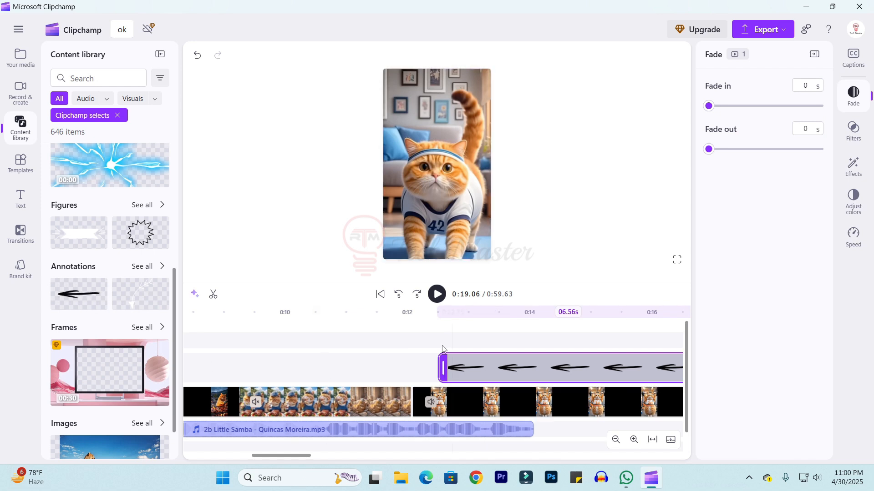
Shrink the arrow annotation and place it at the top of the frame.
{"action": "left_click", "coordinate": [390, 339]}
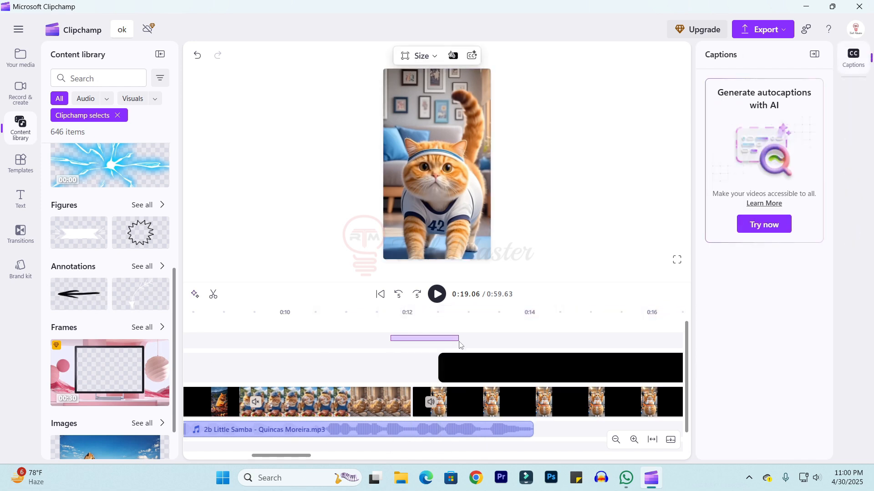
{"action": "left_click", "coordinate": [539, 367]}
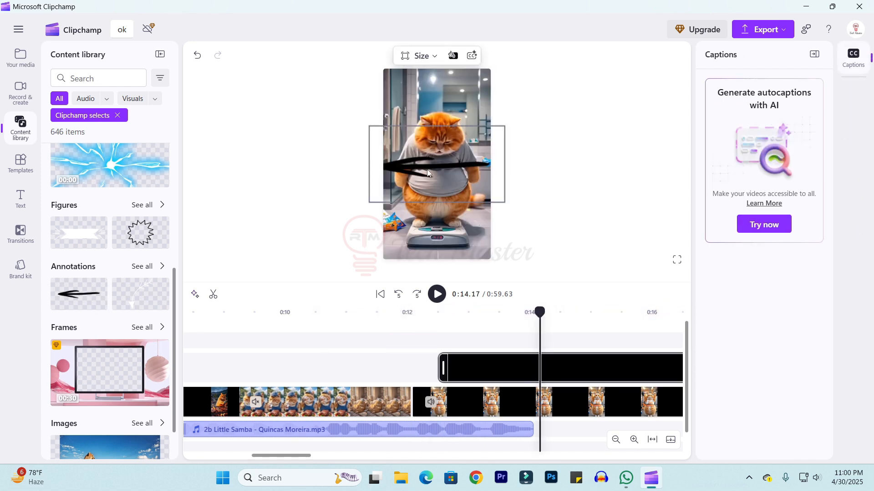
{"action": "left_click_drag", "start_coordinate": [468, 149], "coordinate": [460, 160]}
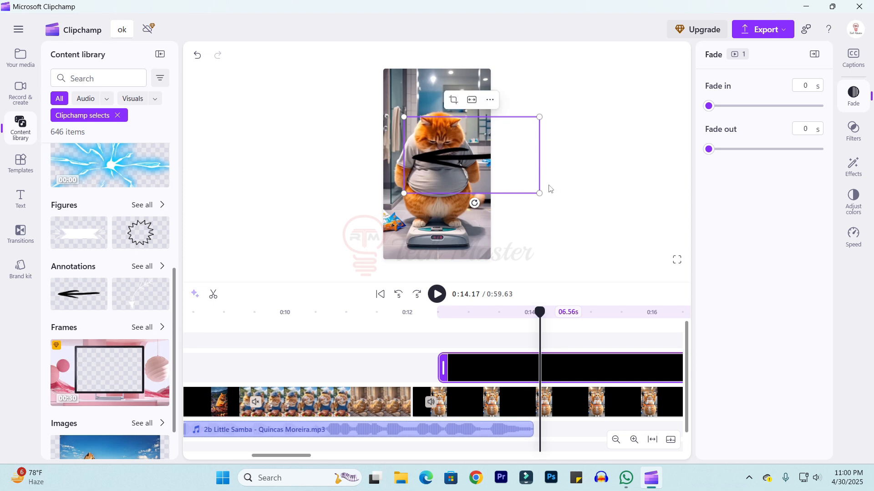
{"action": "mouse_move", "coordinate": [539, 194]}
{"action": "left_mouse_down"}
{"action": "mouse_move", "coordinate": [471, 155]}
{"action": "mouse_move", "coordinate": [478, 84]}
{"action": "mouse_move", "coordinate": [439, 91]}
{"action": "left_mouse_up"}
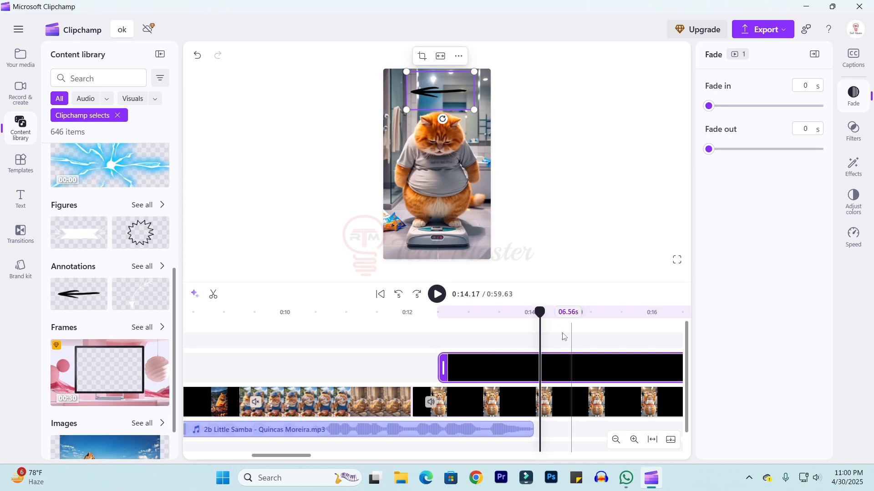
Scrub the timeline and return to the full content library listing.
{"action": "left_click", "coordinate": [440, 318]}
{"action": "left_click_drag", "start_coordinate": [440, 323], "coordinate": [532, 331]}
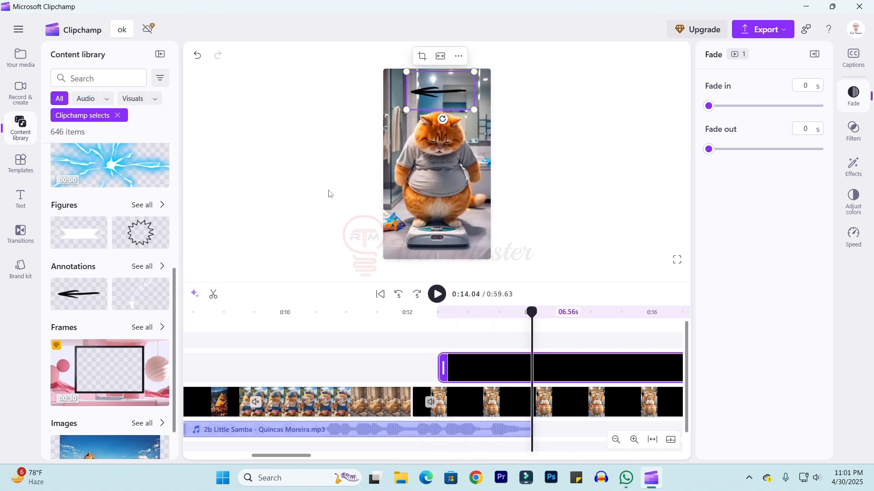
{"action": "left_click", "coordinate": [58, 100]}
{"action": "scroll", "coordinate": [109, 182], "scroll_direction": "up", "scroll_amount": 5}
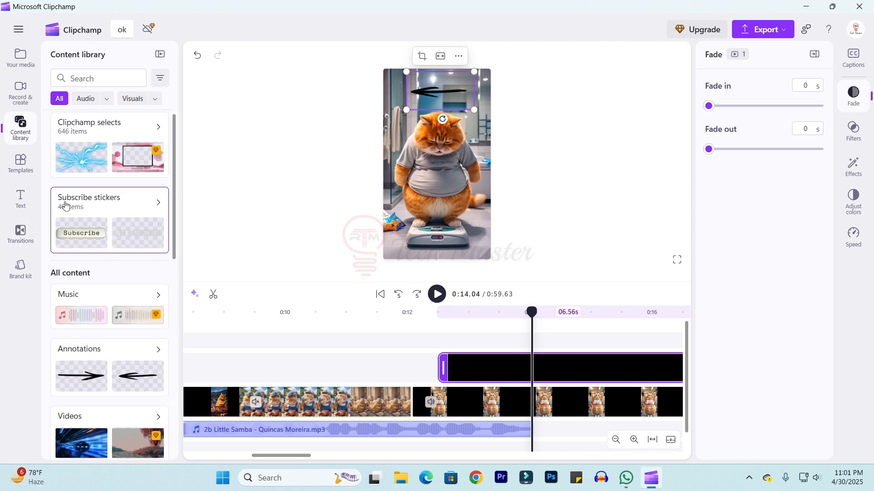
Open the Subscribe stickers collection and add the red "SUBSCRIBE NOW" sticker to the timeline above the video.
{"action": "left_click", "coordinate": [104, 209]}
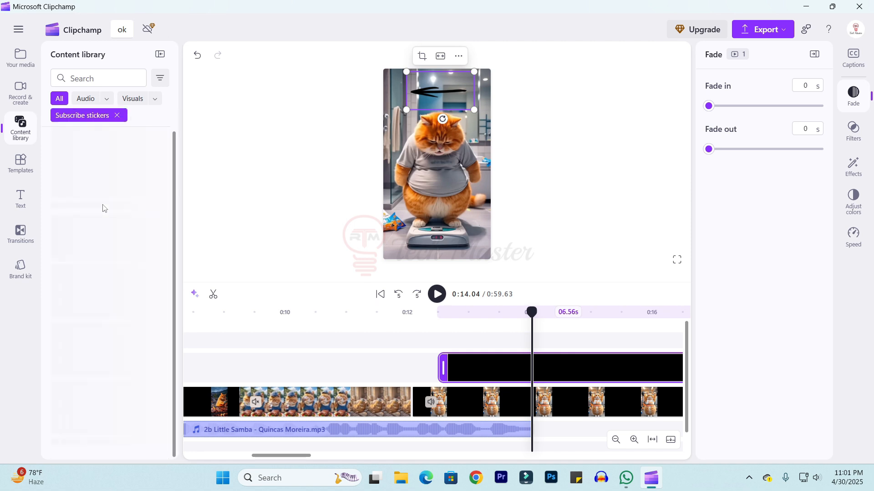
{"action": "scroll", "coordinate": [87, 226], "scroll_direction": "down", "scroll_amount": 2}
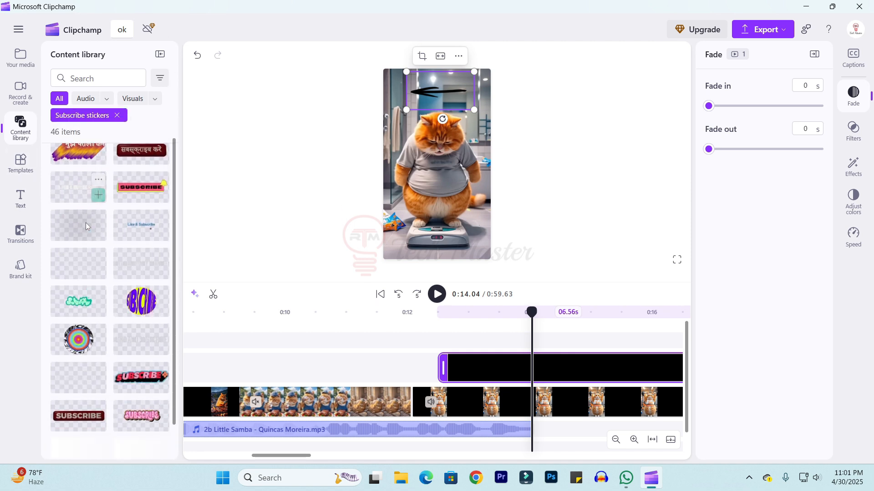
{"action": "scroll", "coordinate": [87, 226], "scroll_direction": "down", "scroll_amount": 5}
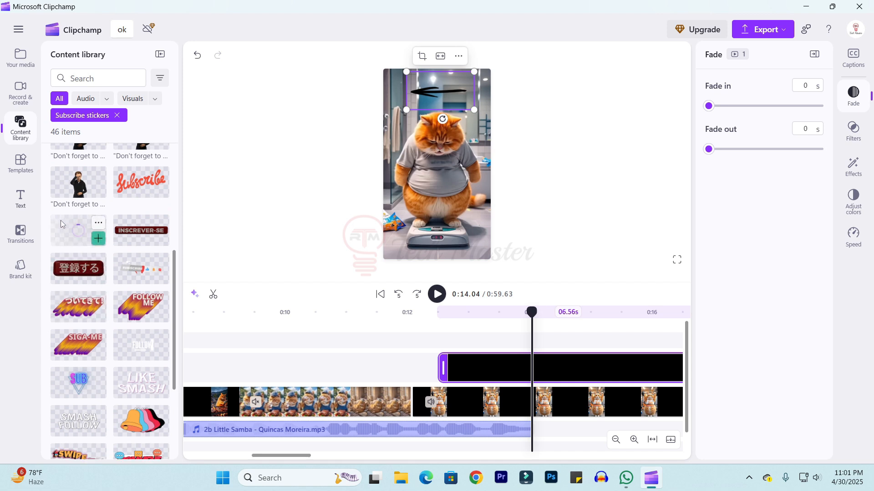
{"action": "scroll", "coordinate": [65, 226], "scroll_direction": "up", "scroll_amount": 4}
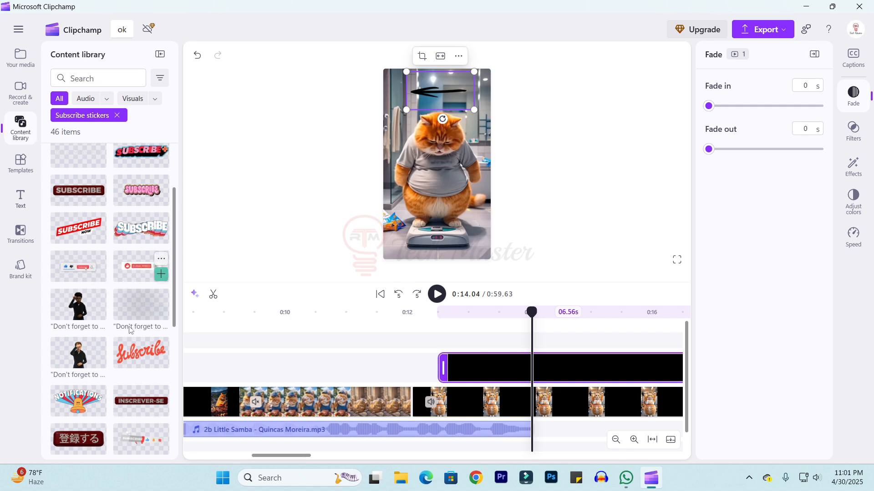
{"action": "scroll", "coordinate": [76, 319], "scroll_direction": "down", "scroll_amount": 10}
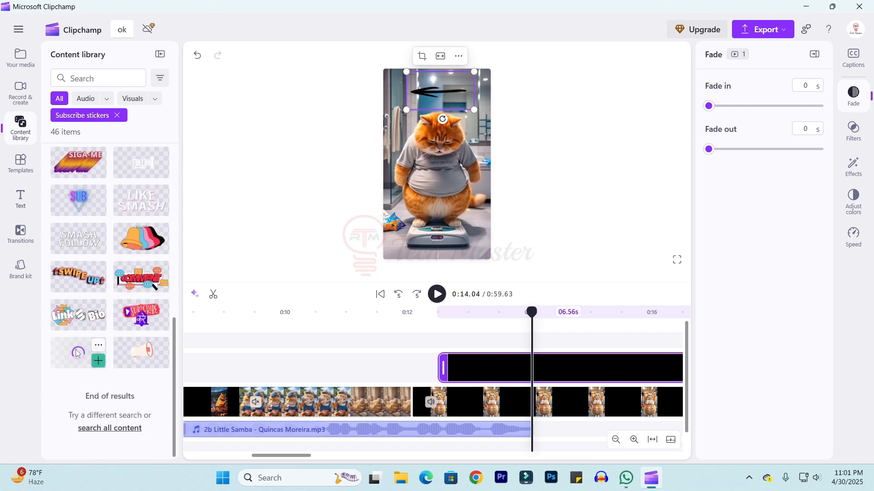
{"action": "scroll", "coordinate": [94, 337], "scroll_direction": "up", "scroll_amount": 3}
{"action": "scroll", "coordinate": [94, 335], "scroll_direction": "up", "scroll_amount": 7}
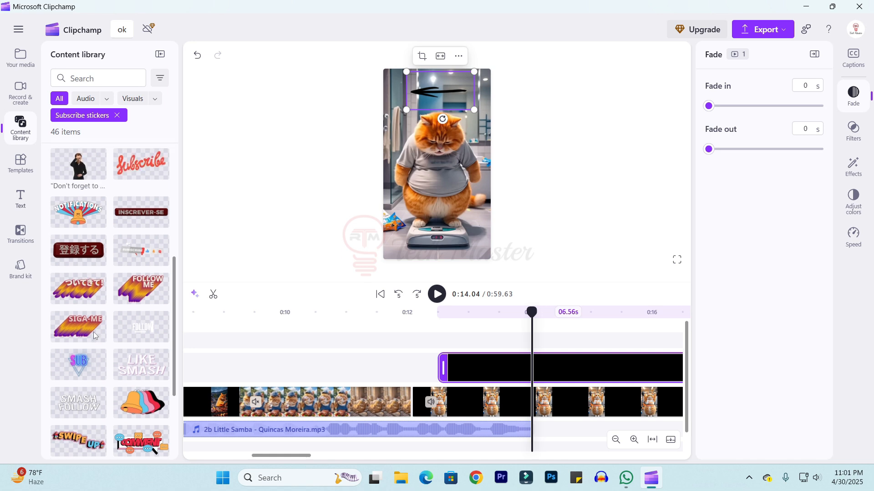
{"action": "mouse_move", "coordinate": [82, 333]}
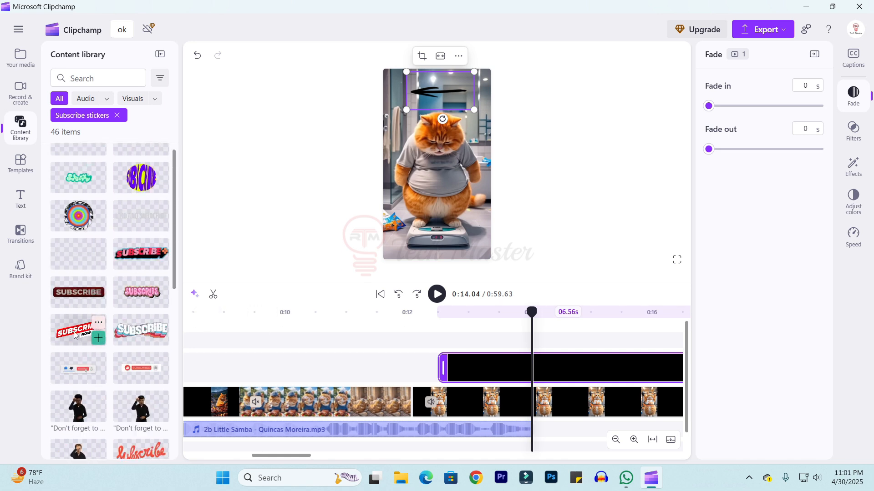
{"action": "left_click_drag", "start_coordinate": [74, 334], "coordinate": [233, 367]}
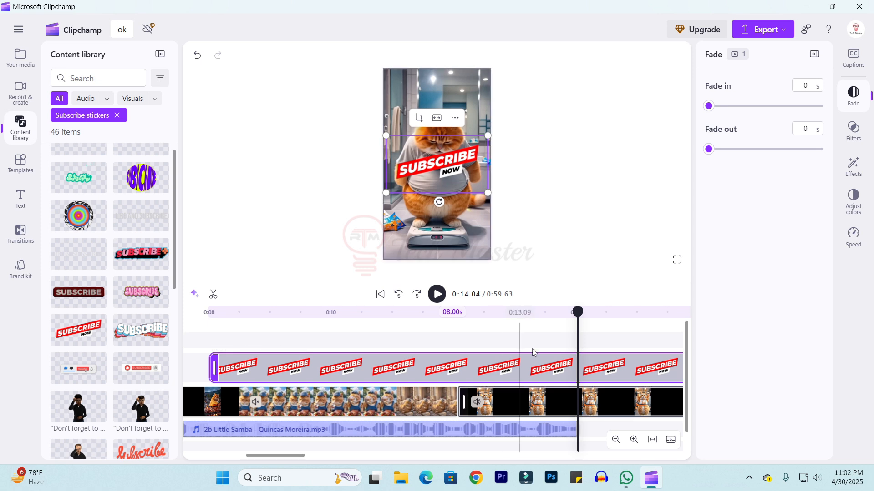
Move the playhead back and play the video briefly to preview the subscribe sticker.
{"action": "left_click_drag", "start_coordinate": [580, 332], "coordinate": [220, 336]}
{"action": "key", "text": "space"}
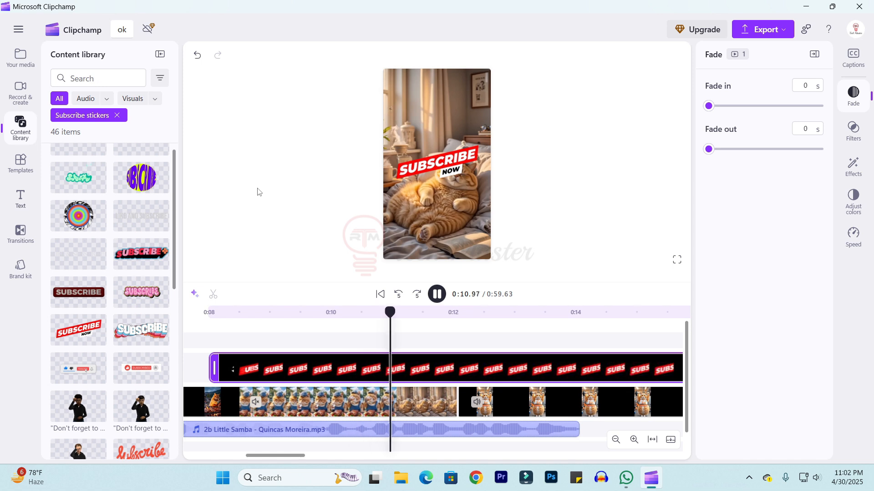
{"action": "key", "text": "space"}
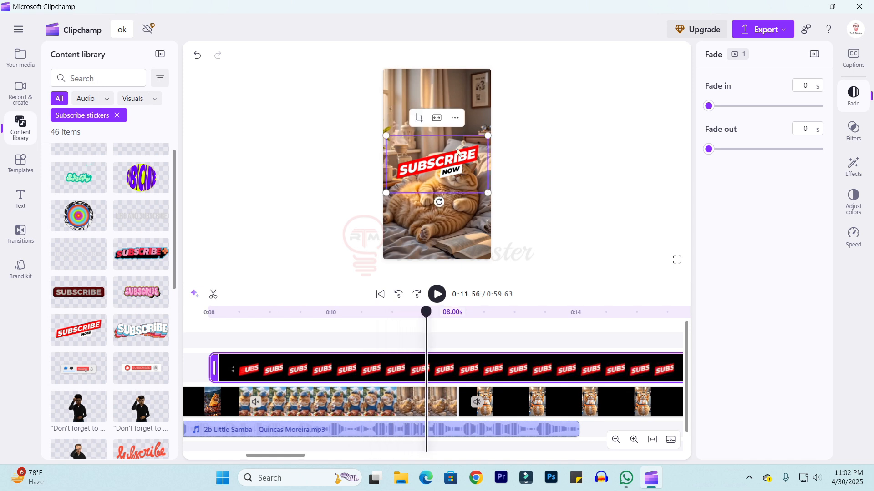